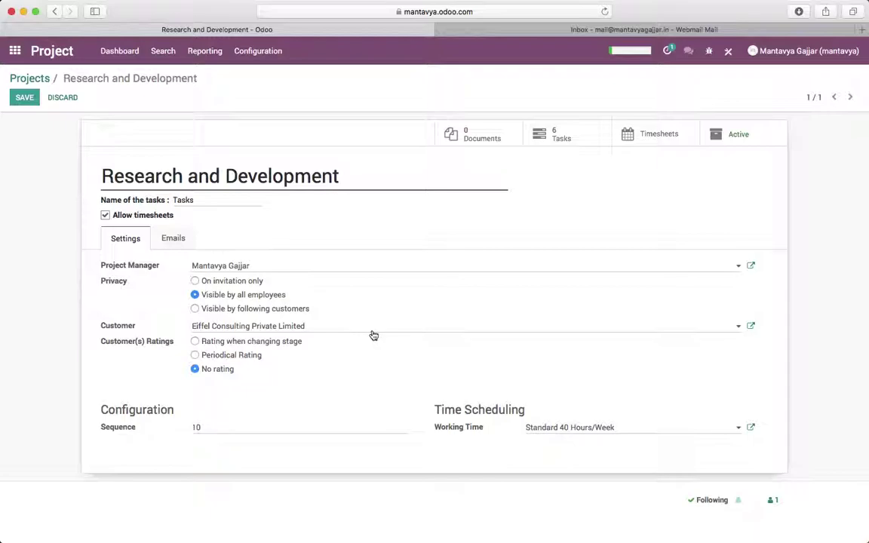
# Check the email address on the project's customer record, then save and close the record
pyautogui.click(751, 327)
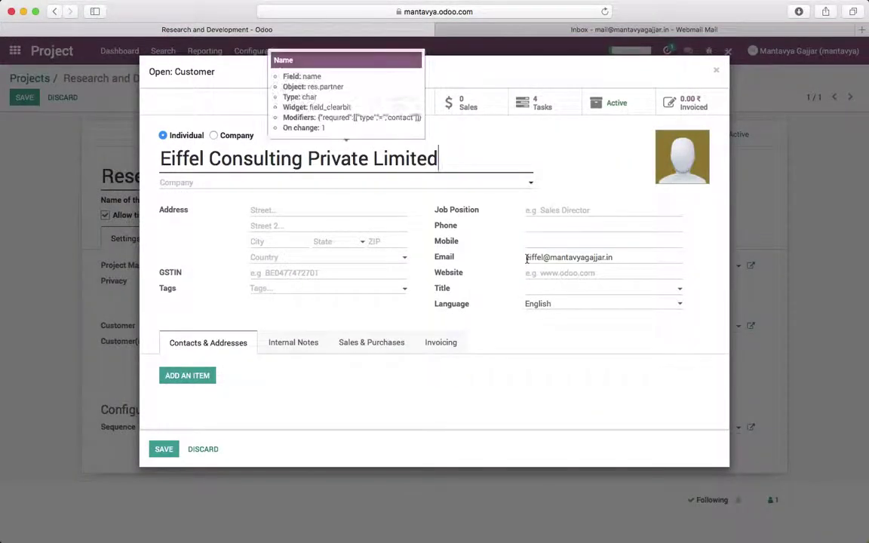
pyautogui.moveTo(640, 256); pyautogui.dragTo(520, 257)
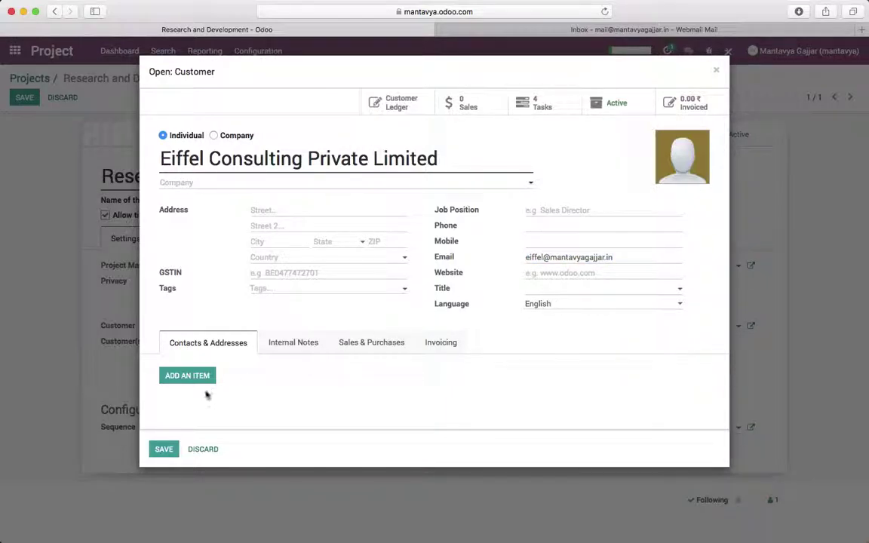
pyautogui.click(163, 449)
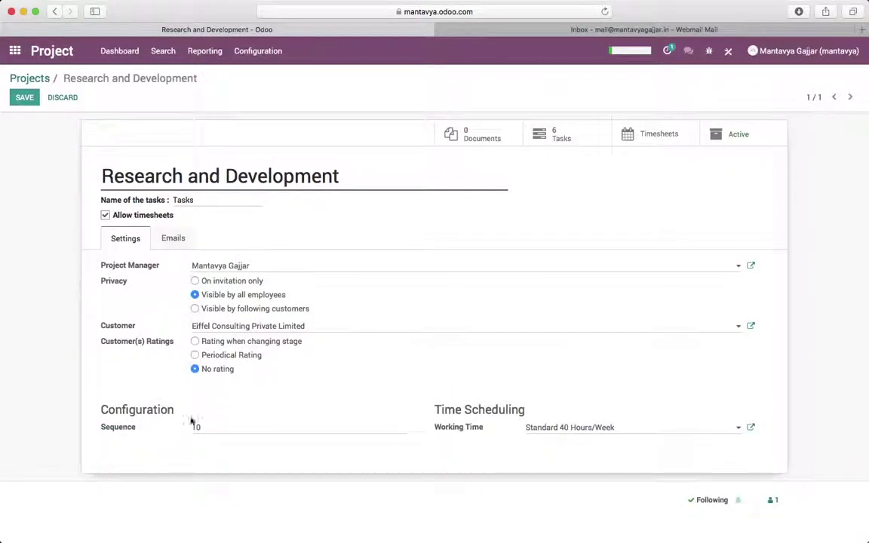
# Set the Research and Development project's customer ratings to Rating when changing stage and save the project
pyautogui.click(238, 342)
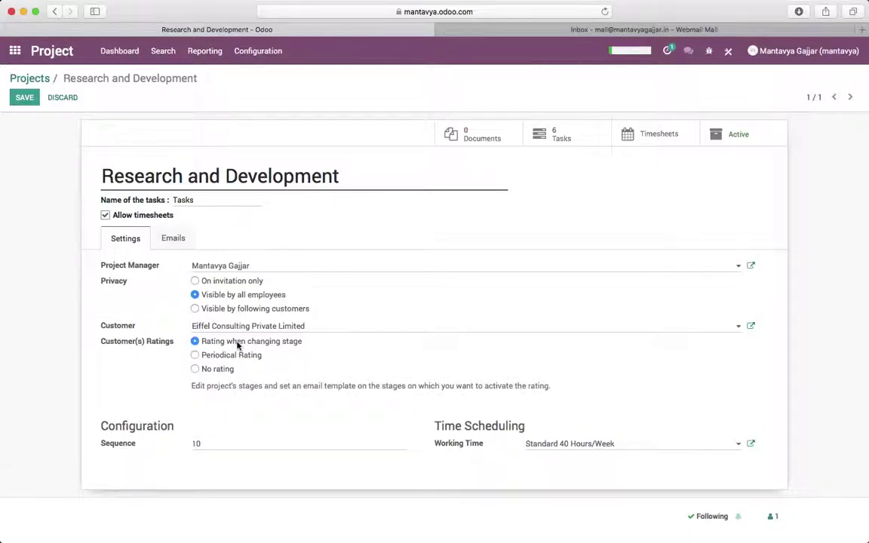
pyautogui.moveTo(194, 386); pyautogui.dragTo(563, 387)
pyautogui.click(561, 388)
pyautogui.click(23, 100)
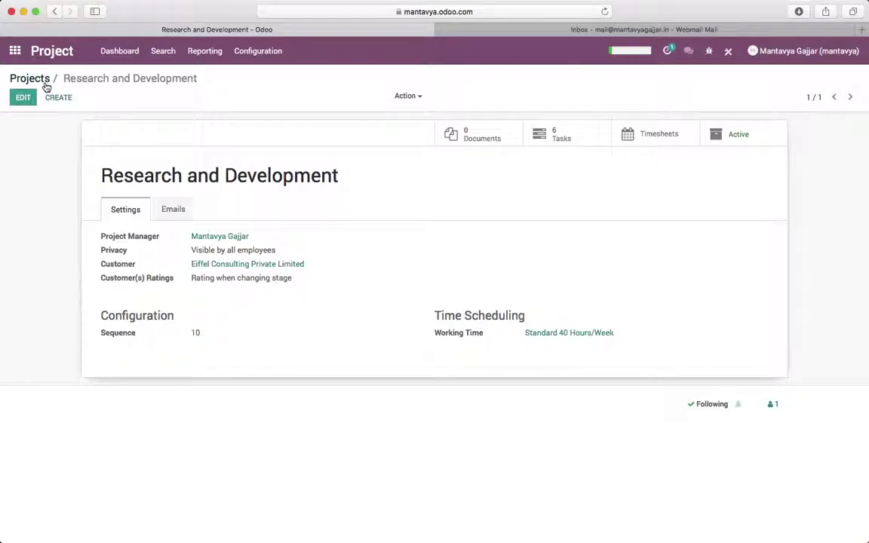
# Return to the project overview and open the task board of the Research and Development project
pyautogui.click(44, 83)
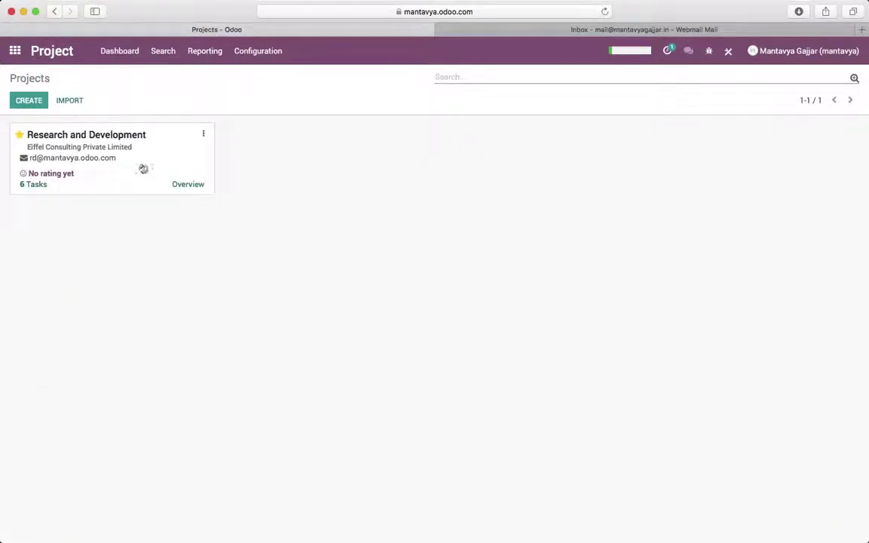
pyautogui.click(126, 188)
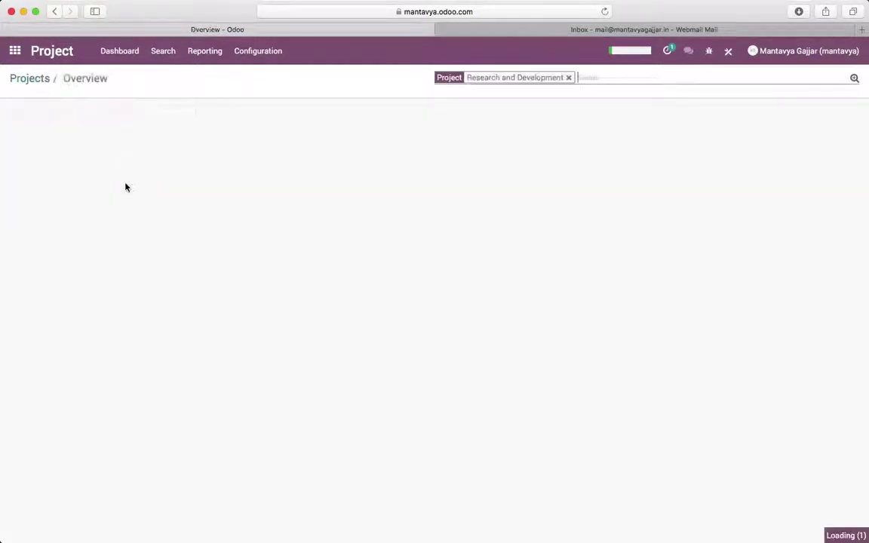
pyautogui.click(31, 78)
pyautogui.click(153, 149)
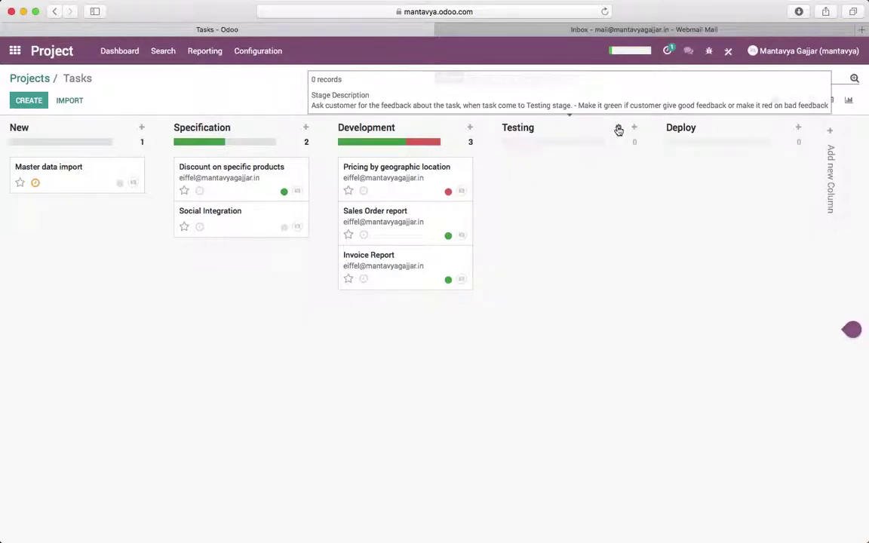
# Open the Testing stage for editing and review its stage description about asking for customer feedback
pyautogui.click(620, 129)
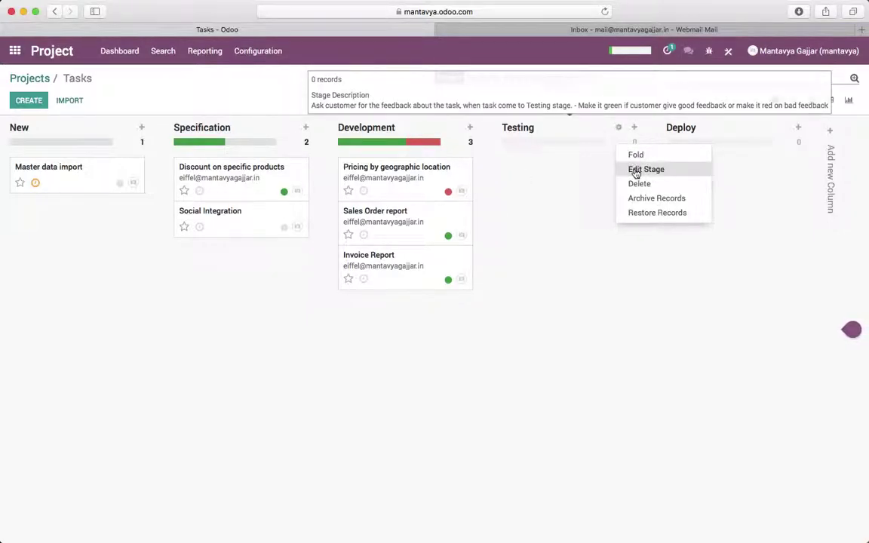
pyautogui.click(641, 169)
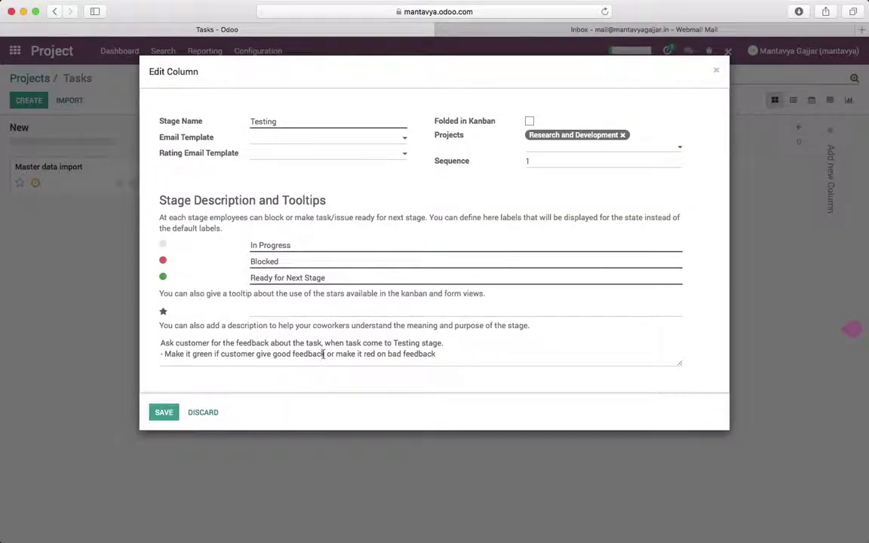
pyautogui.click(323, 354)
pyautogui.press('super+a')
pyautogui.click(483, 353)
pyautogui.moveTo(162, 346); pyautogui.dragTo(465, 348)
# Set the Testing stage's rating email template to Task: Rating Request and save the stage
pyautogui.click(406, 159)
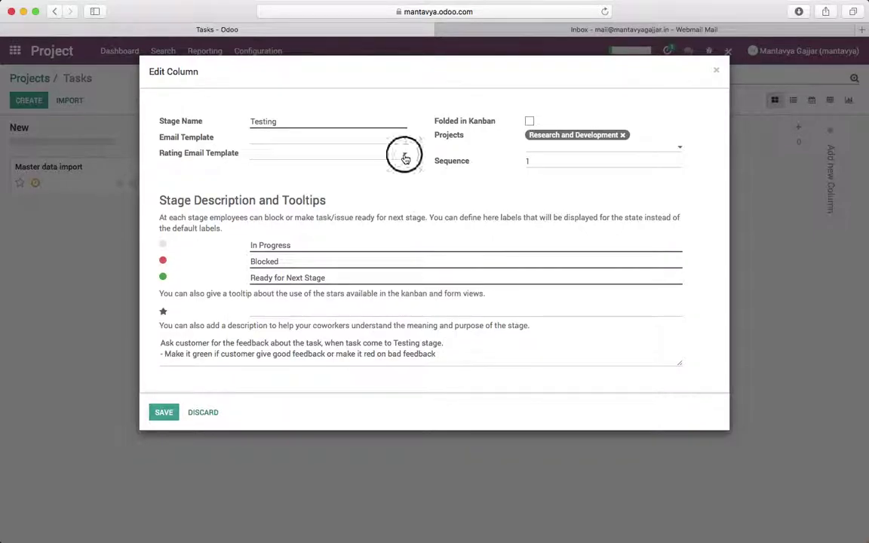
pyautogui.click(404, 158)
pyautogui.click(398, 170)
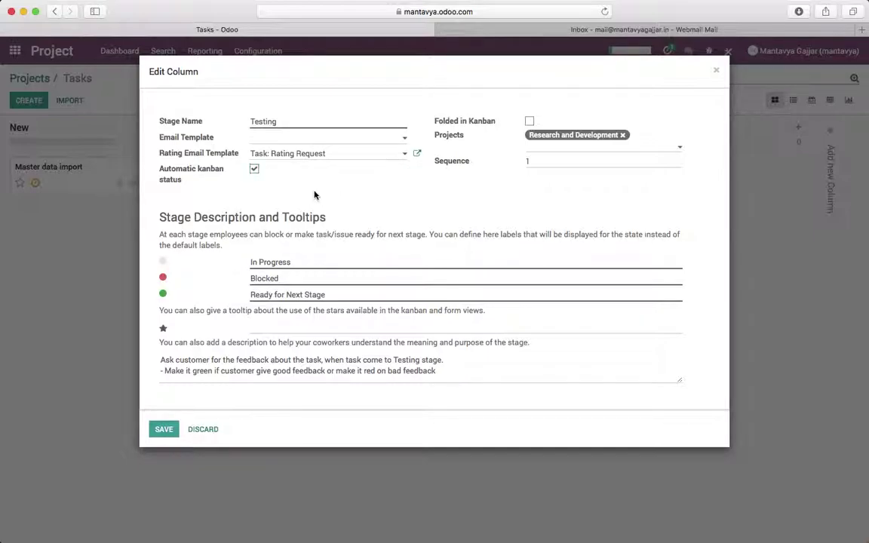
pyautogui.click(164, 429)
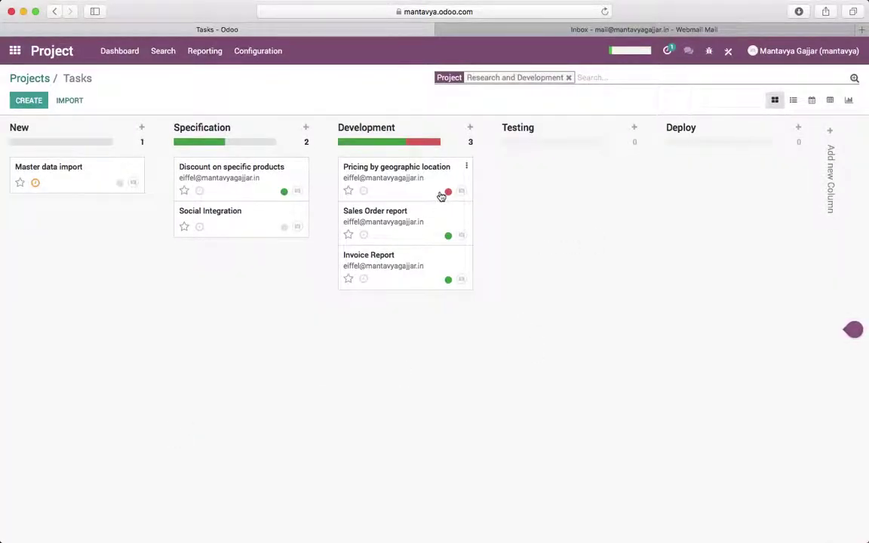
# Check the customer and email in the extra info of the Sales Order report and Invoice Report tasks
pyautogui.click(396, 218)
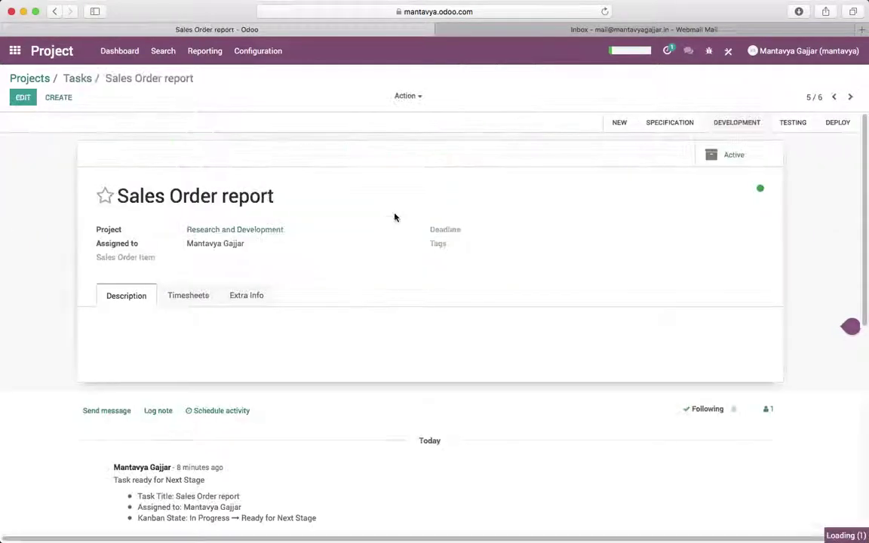
pyautogui.click(247, 301)
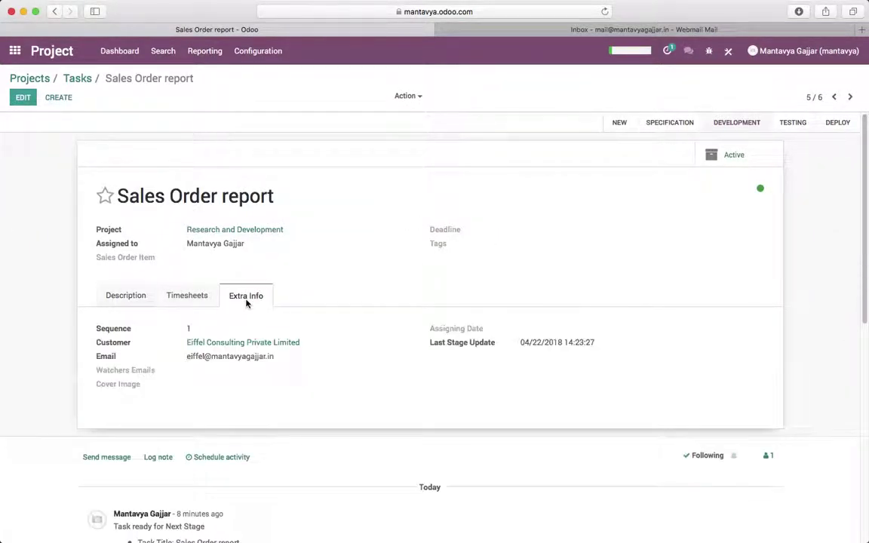
pyautogui.moveTo(99, 347); pyautogui.dragTo(268, 365)
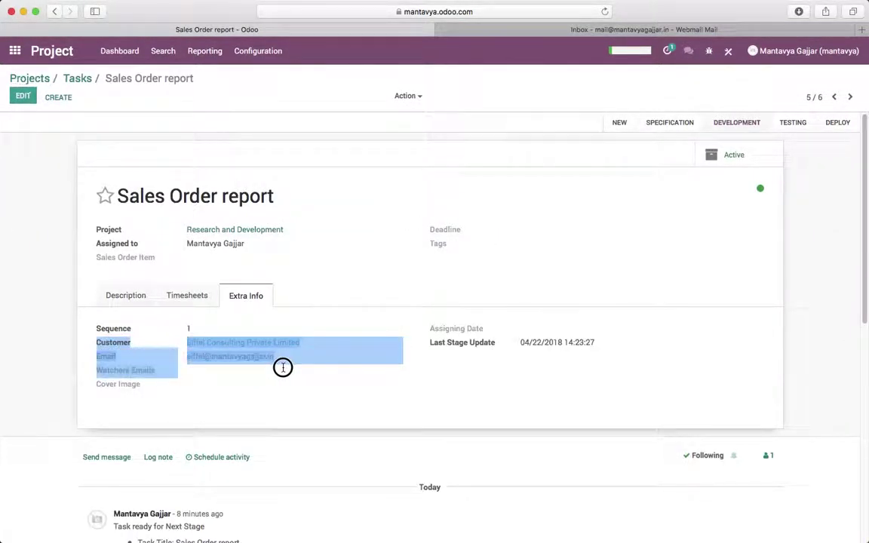
pyautogui.click(290, 364)
pyautogui.click(77, 78)
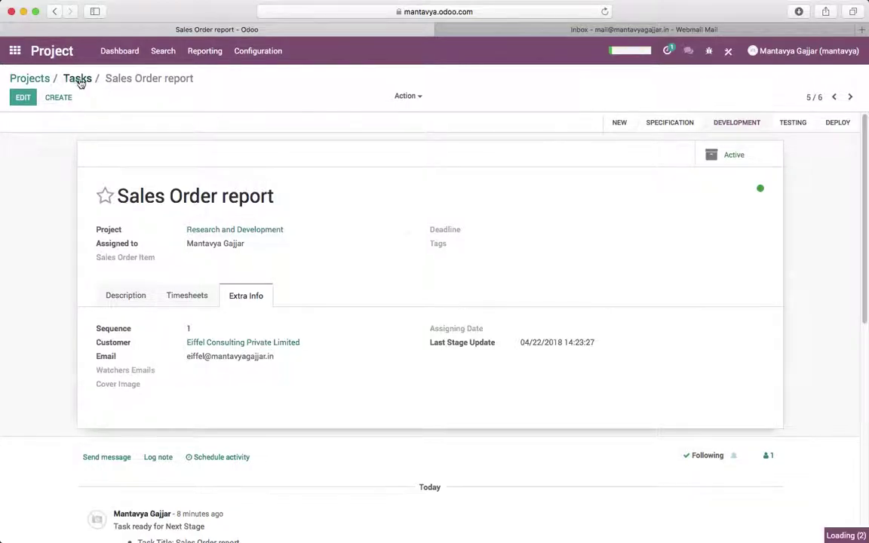
pyautogui.click(408, 263)
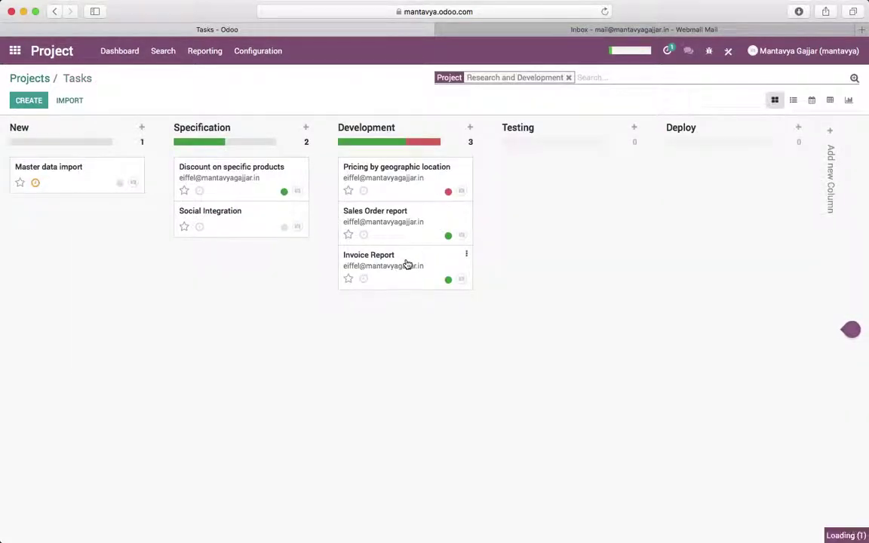
pyautogui.click(259, 298)
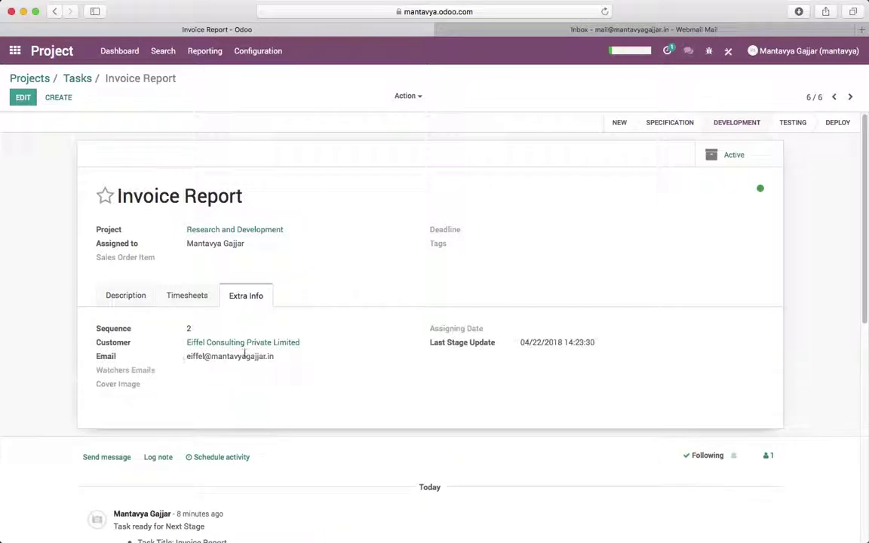
# Return to the task board and move the Sales Order report and Invoice Report tasks from Development to Testing
pyautogui.click(78, 78)
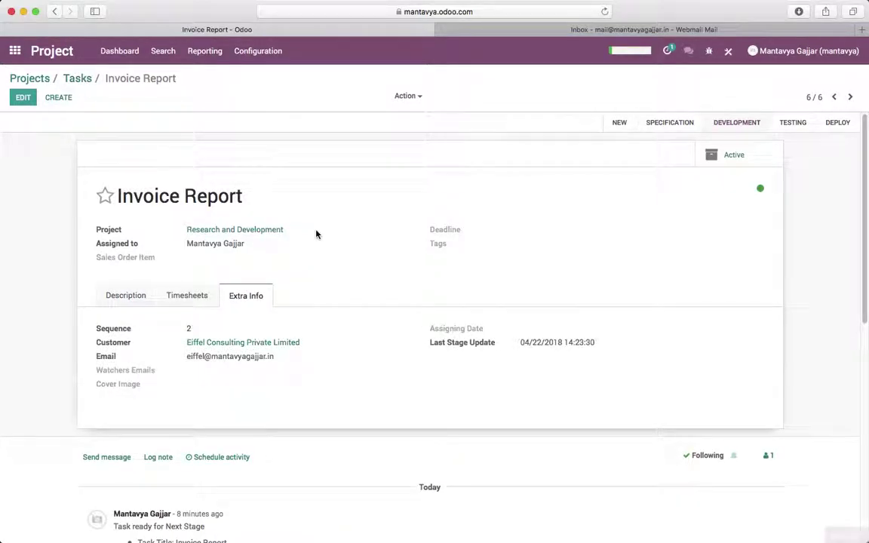
pyautogui.moveTo(392, 217); pyautogui.dragTo(558, 170)
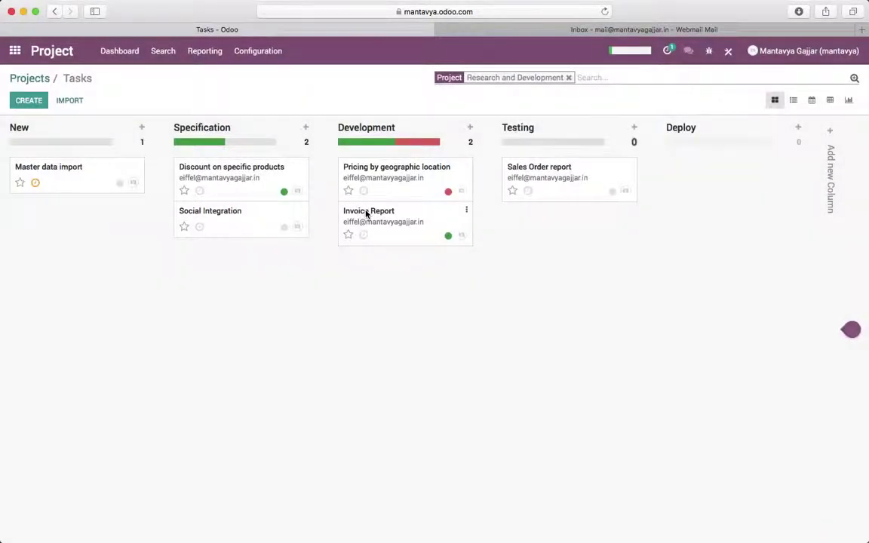
pyautogui.moveTo(369, 214); pyautogui.dragTo(558, 233)
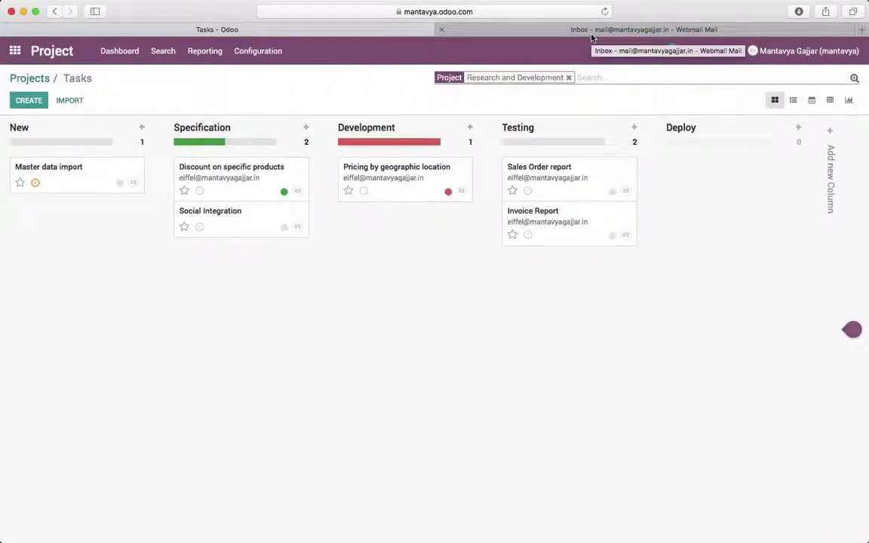
# Switch to the Gmail inbox, open the Service Rating Request email and display the images in its first message
pyautogui.click(592, 29)
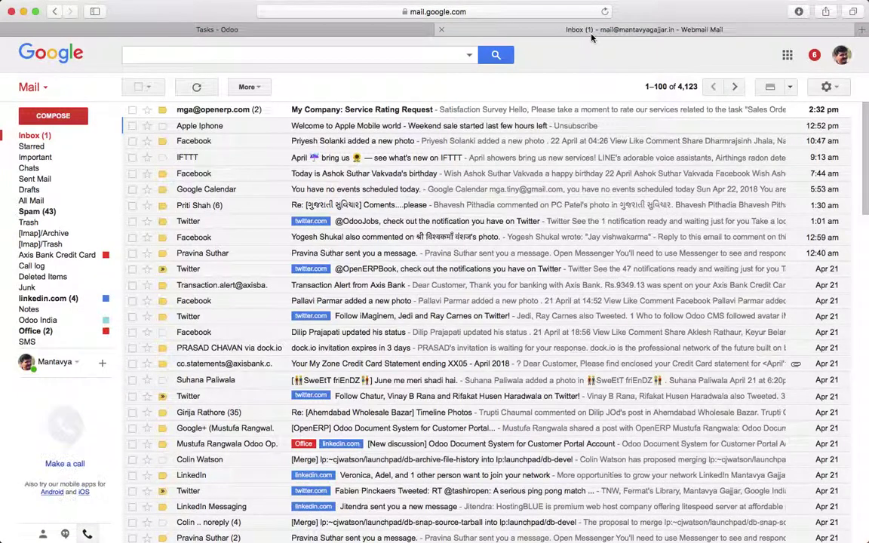
pyautogui.click(445, 113)
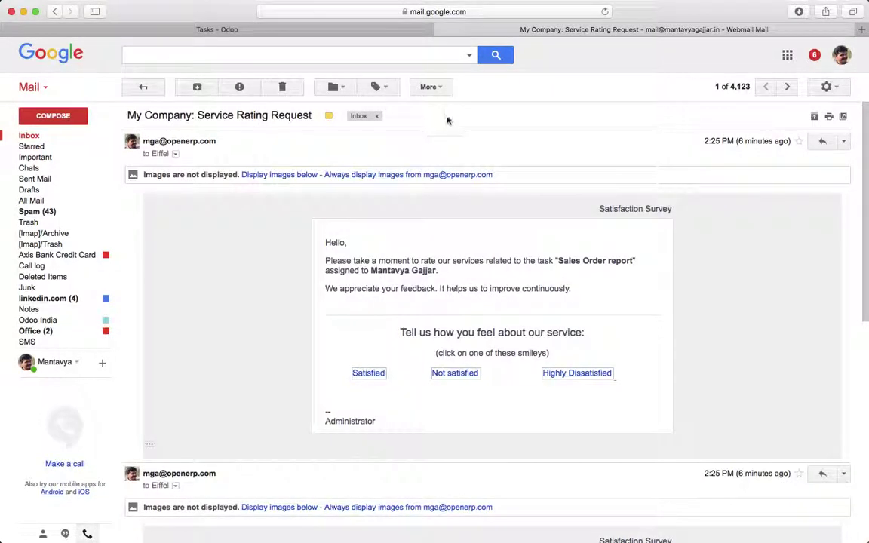
pyautogui.click(286, 177)
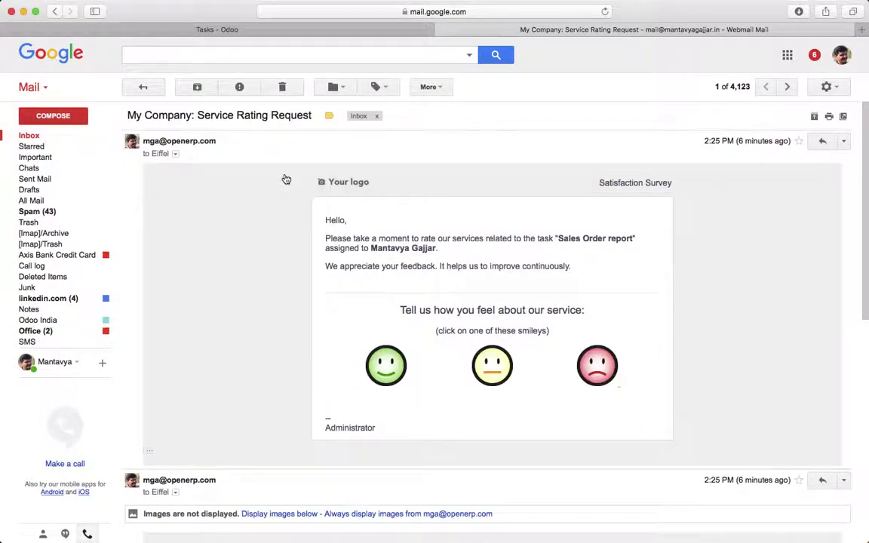
pyautogui.scroll(-1, 446, 266)
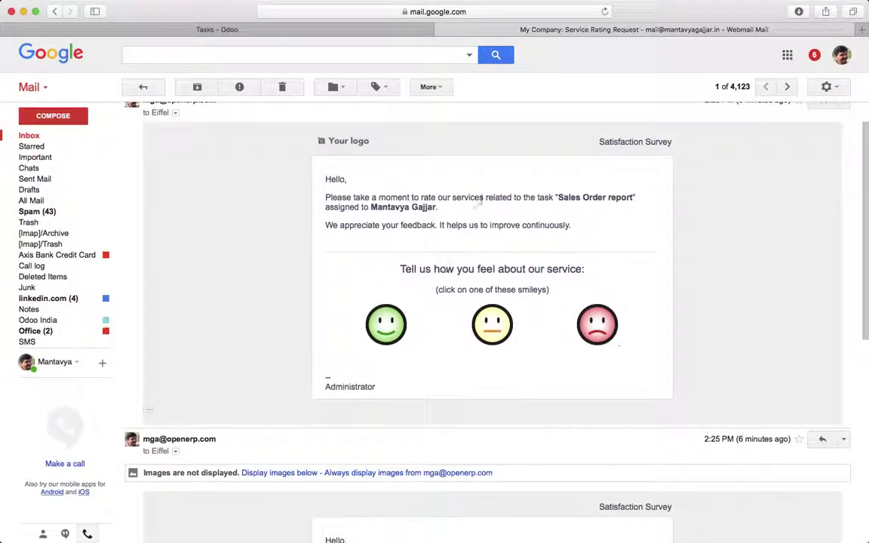
# Display the images in the second rating request and check which task each of the two messages concerns
pyautogui.moveTo(558, 197); pyautogui.dragTo(634, 198)
pyautogui.scroll(-1, 624, 229)
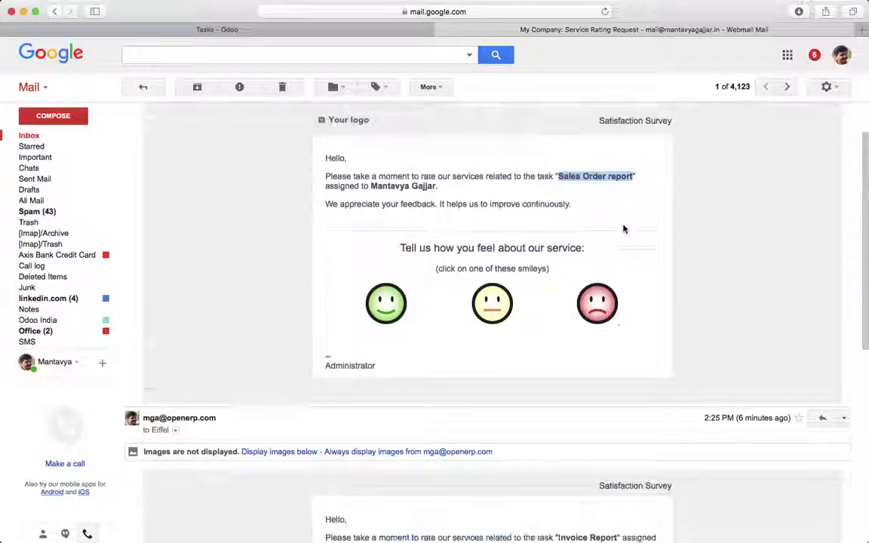
pyautogui.scroll(-3, 624, 229)
pyautogui.click(277, 326)
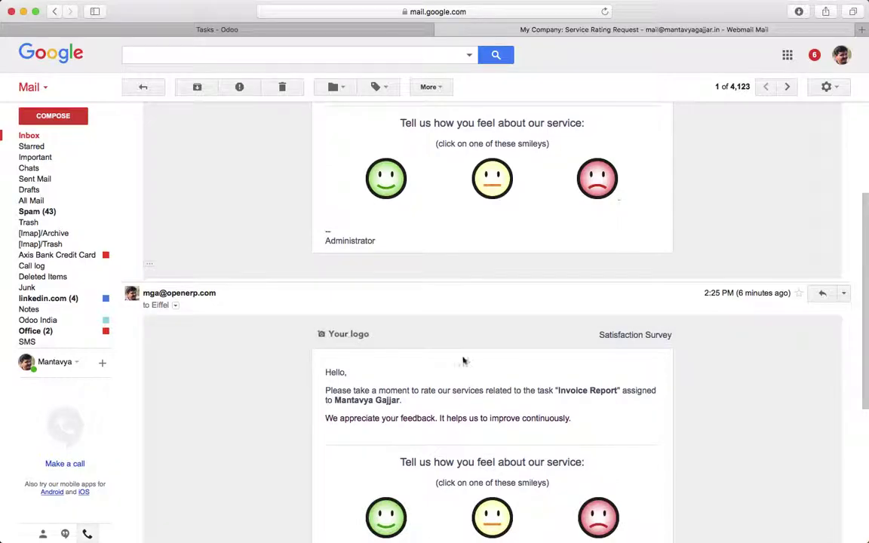
pyautogui.scroll(-4, 430, 359)
pyautogui.moveTo(559, 251); pyautogui.dragTo(617, 249)
pyautogui.scroll(10, 562, 389)
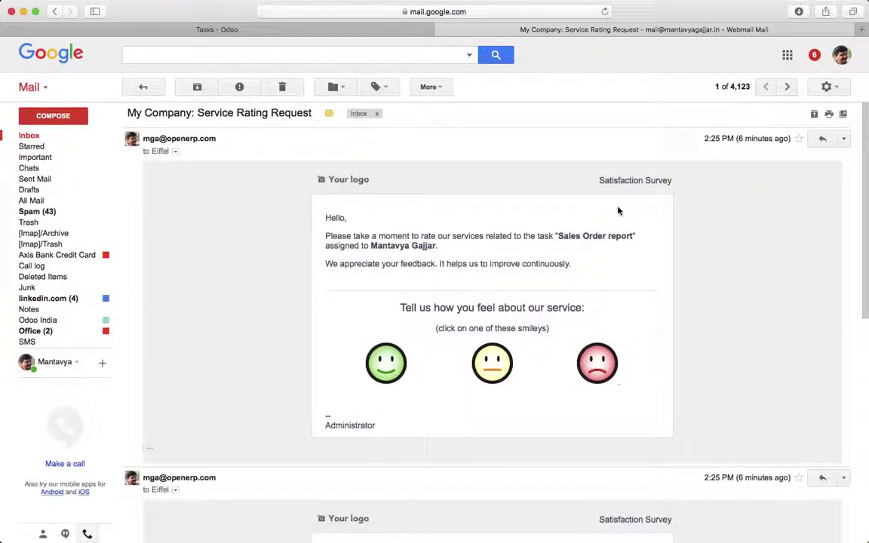
# Rate the Sales Order report task as satisfied and send the feedback "I have tested report on stating server seems good."
pyautogui.click(387, 366)
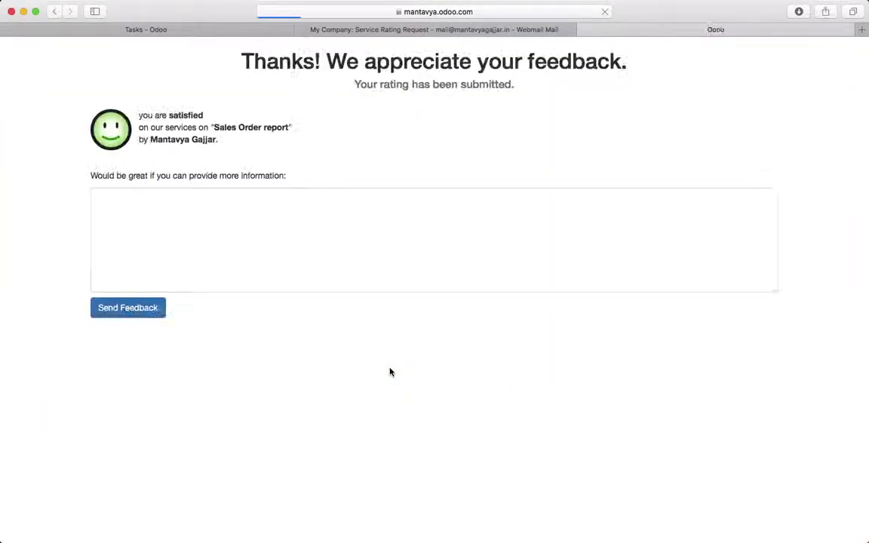
pyautogui.click(267, 233)
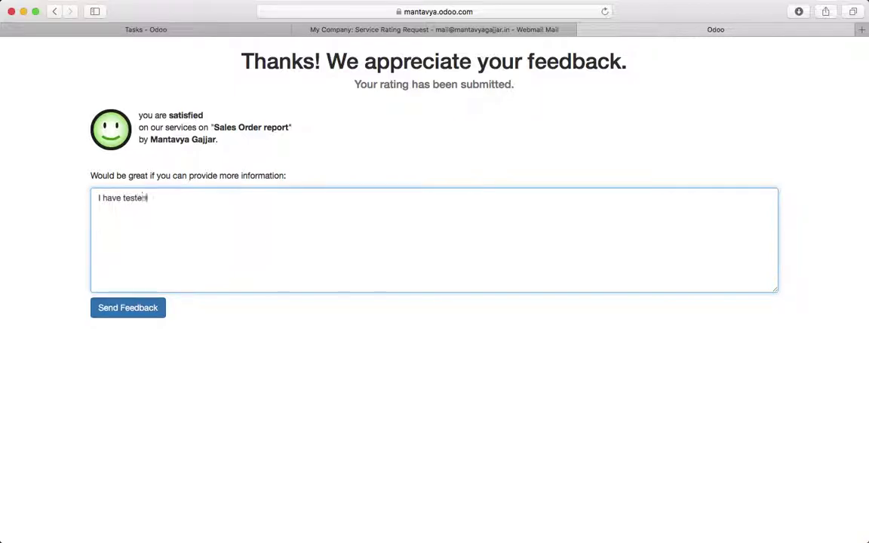
pyautogui.write('I have tested report on staging server seems good.')
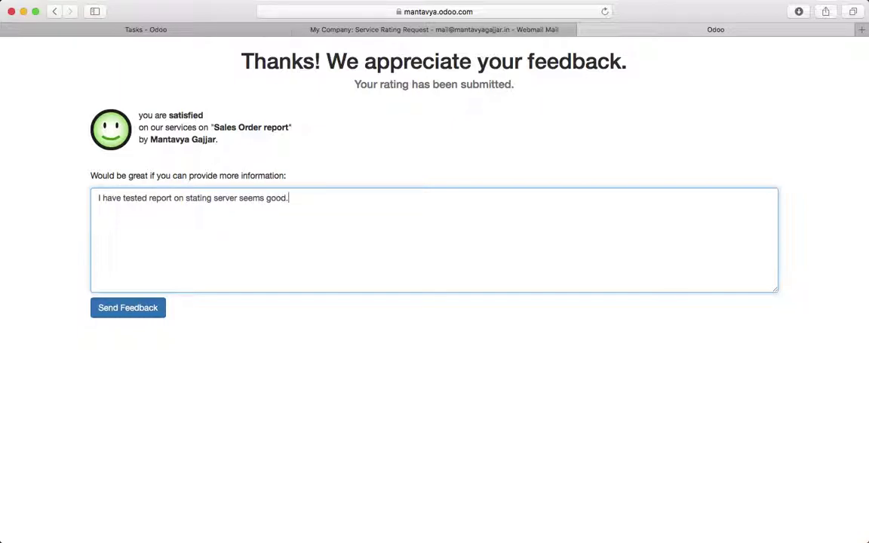
pyautogui.click(155, 310)
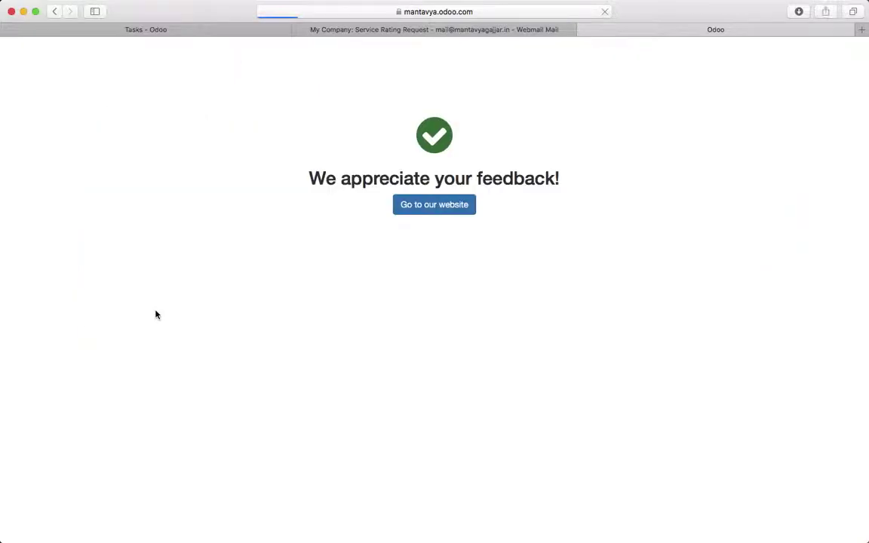
# Rate the Invoice Report task as highly dissatisfied and send the feedback "I have tested report staging server, seems not working for the discount."
pyautogui.click(495, 34)
pyautogui.scroll(-10, 450, 349)
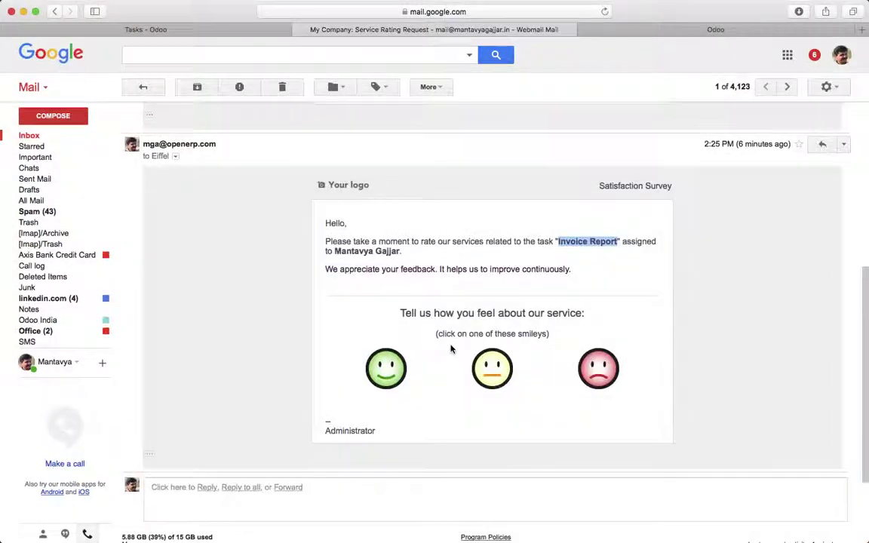
pyautogui.scroll(-1, 451, 349)
pyautogui.click(662, 279)
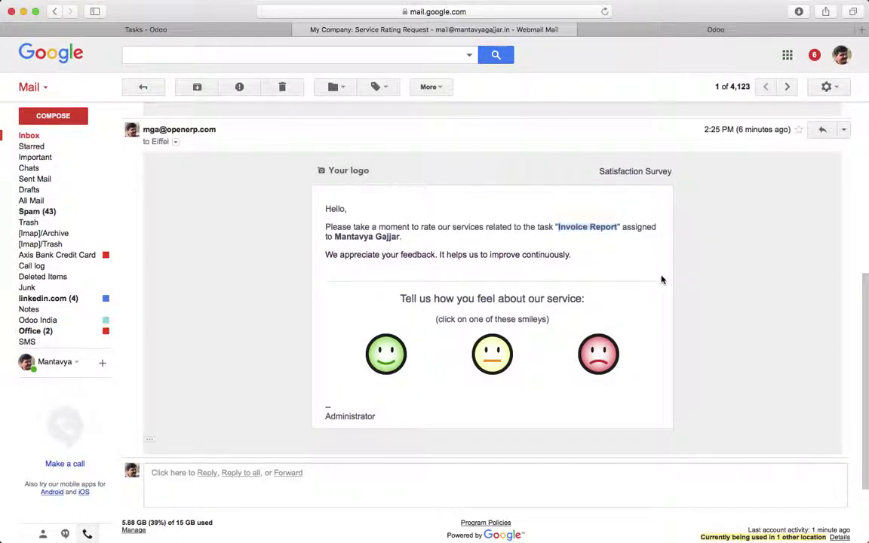
pyautogui.click(606, 361)
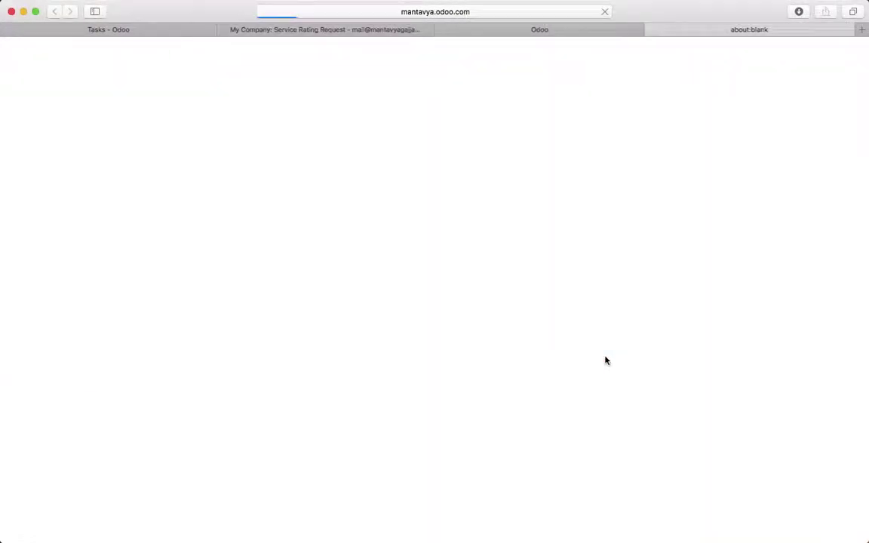
pyautogui.click(330, 237)
pyautogui.write('I have tested report sta')
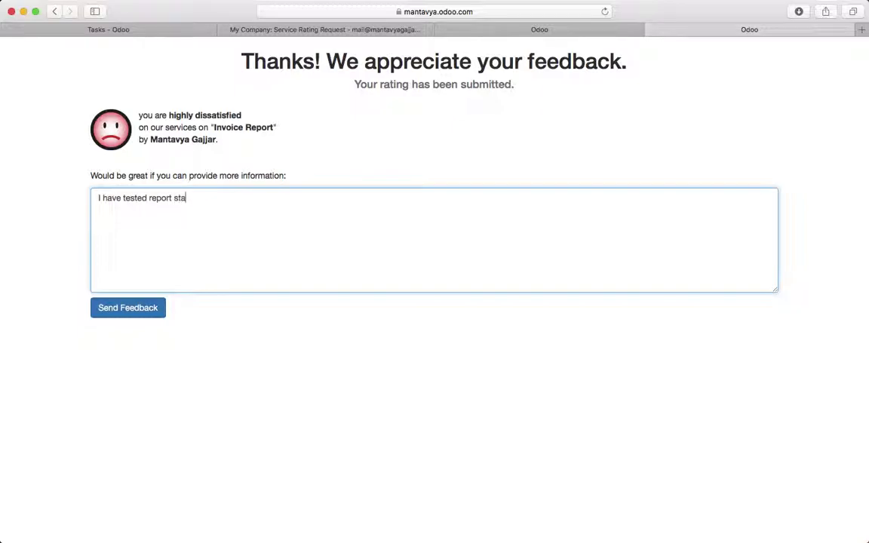
pyautogui.write('ging server, seems not working for the discount.')
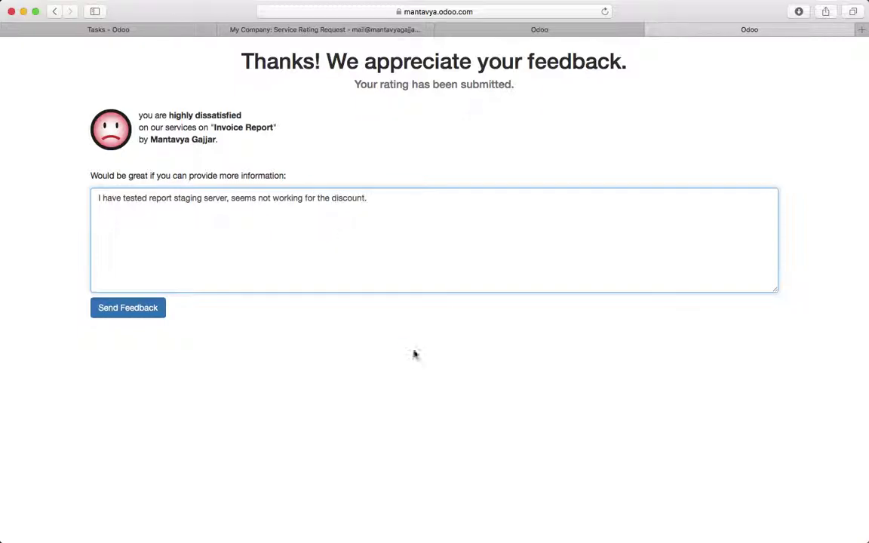
pyautogui.click(419, 355)
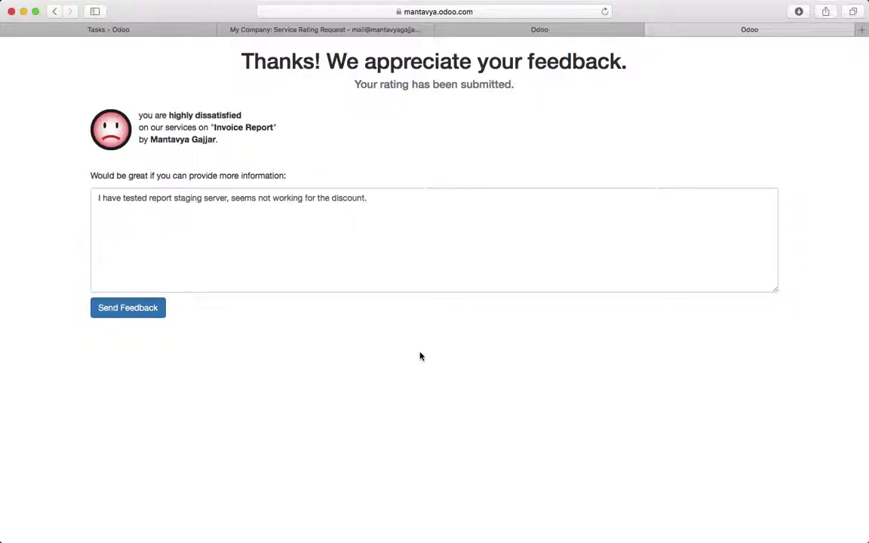
pyautogui.click(160, 314)
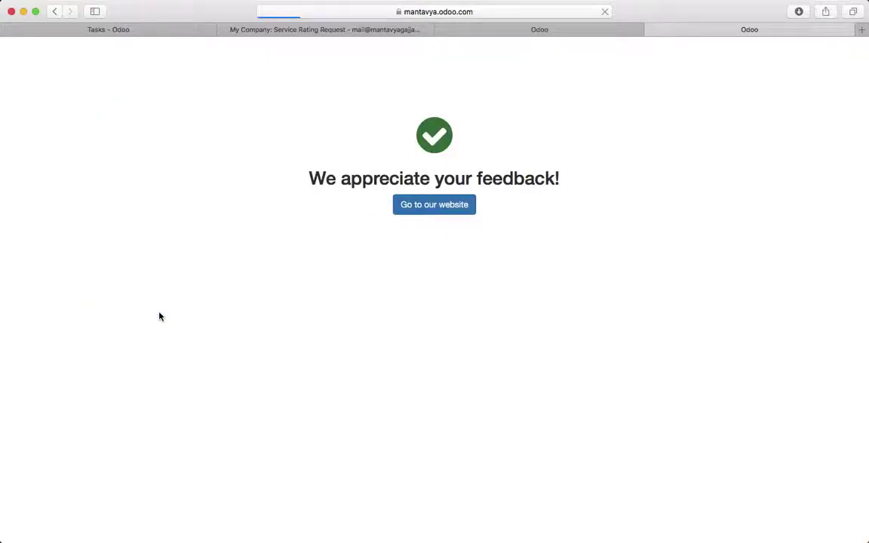
# Close the two finished survey pages and return from the rating request conversation to the Gmail inbox
pyautogui.click(441, 30)
pyautogui.click(585, 30)
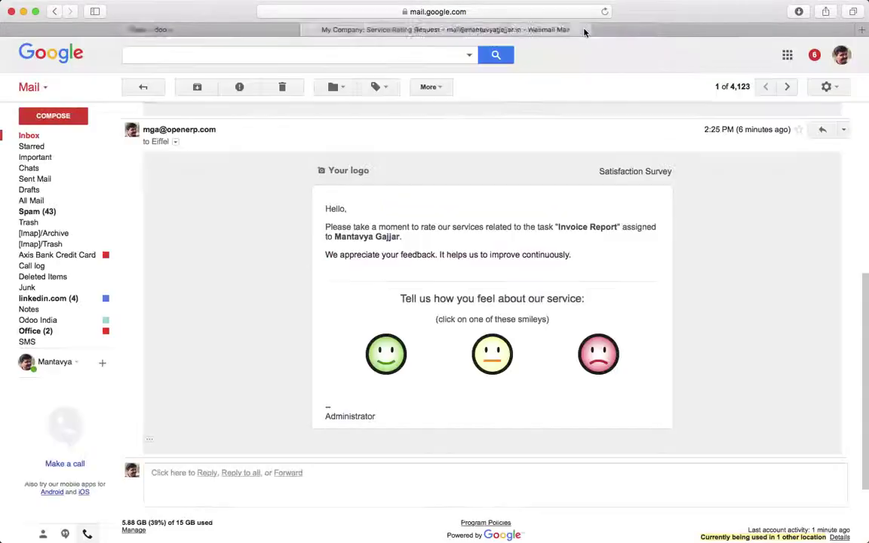
pyautogui.click(143, 87)
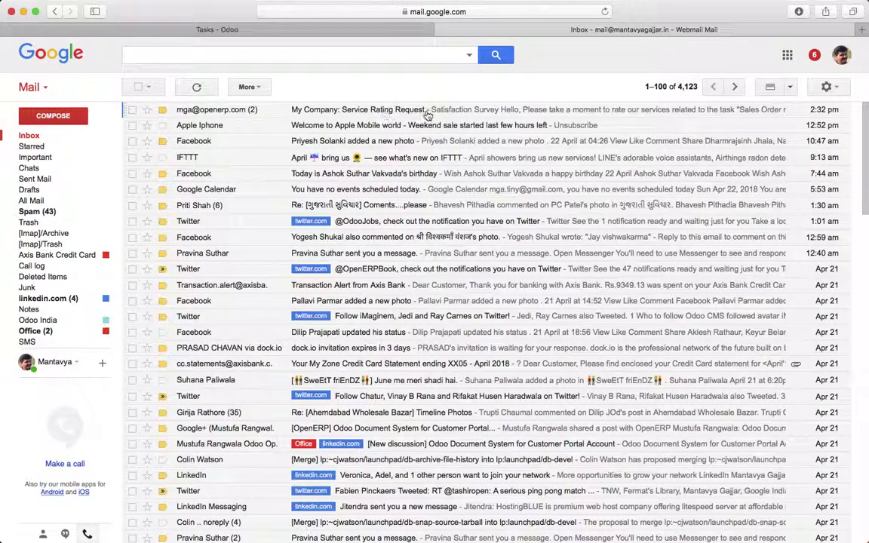
# Switch to the Odoo task board, open the Sales Order report task and read the feedback on its customer rating
pyautogui.click(201, 30)
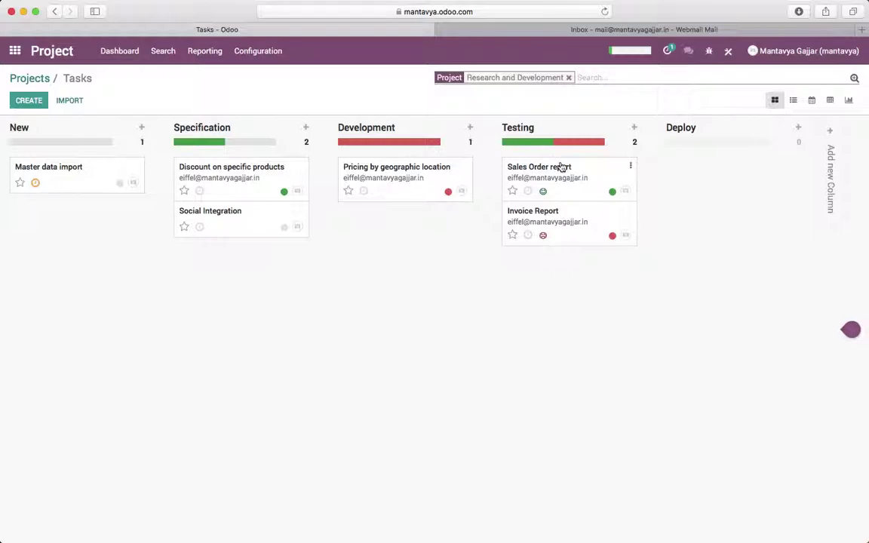
pyautogui.click(544, 193)
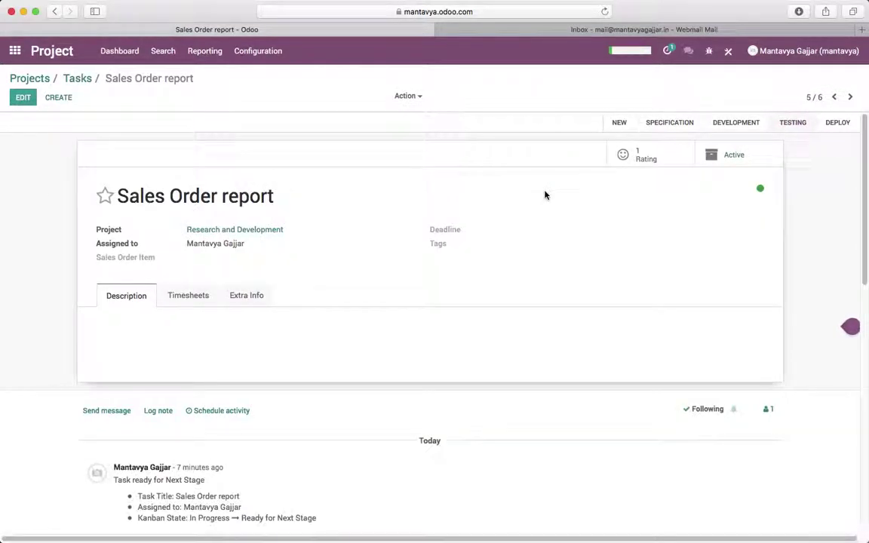
pyautogui.click(645, 160)
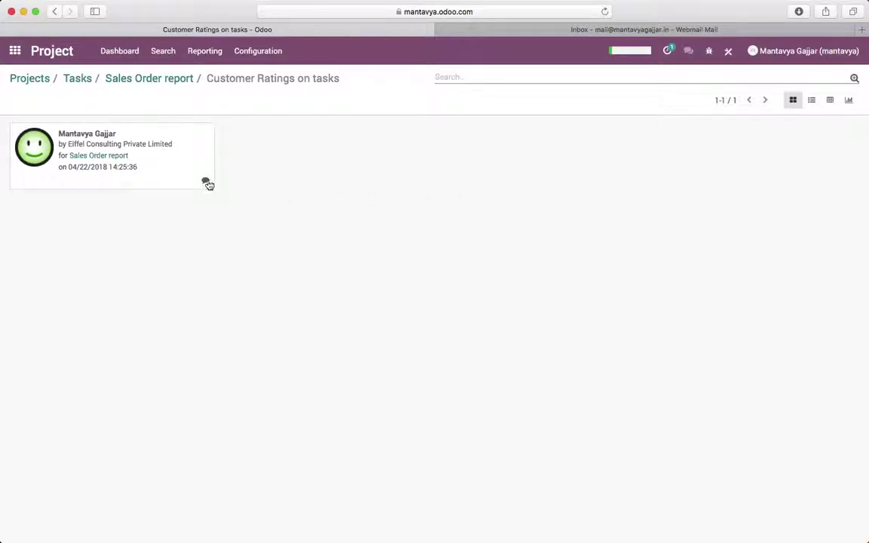
pyautogui.moveTo(209, 185)
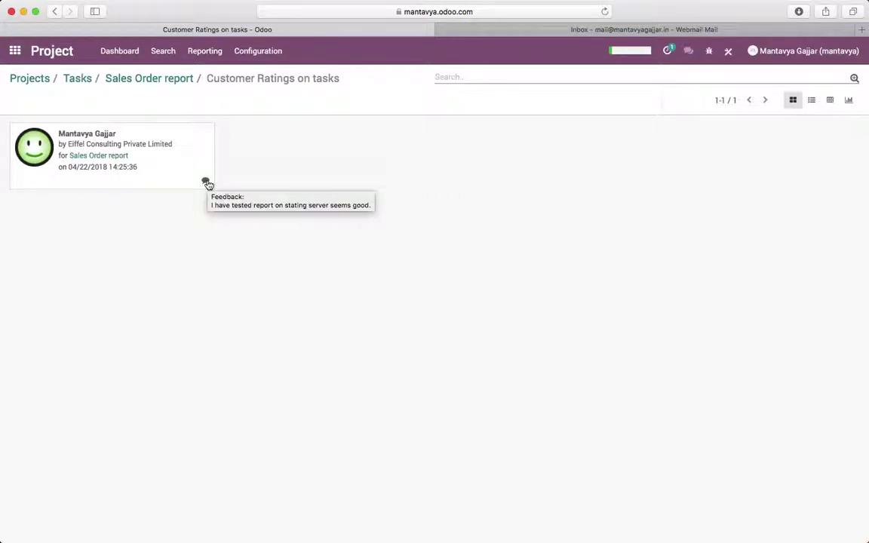
# Return to the task board, move Sales Order report to Deploy and move Invoice Report back to Development
pyautogui.click(160, 84)
pyautogui.click(86, 84)
pyautogui.moveTo(541, 171); pyautogui.dragTo(692, 170)
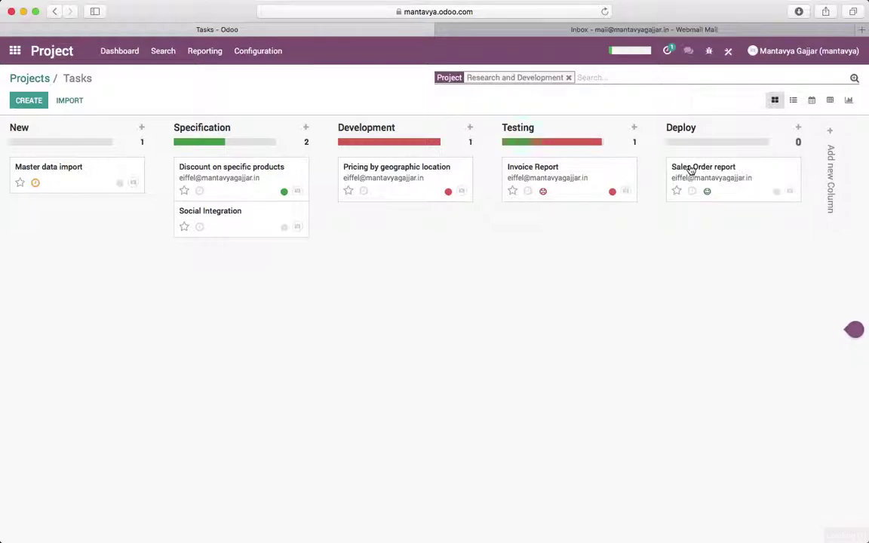
pyautogui.moveTo(582, 171); pyautogui.dragTo(421, 227)
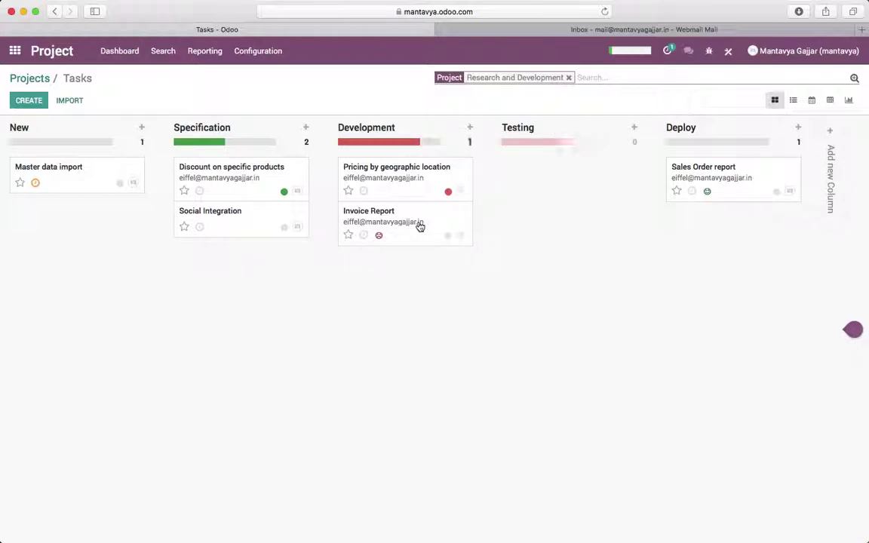
# Open the Invoice Report task and start a new internal note in its communication history
pyautogui.click(420, 226)
pyautogui.scroll(-5, 417, 225)
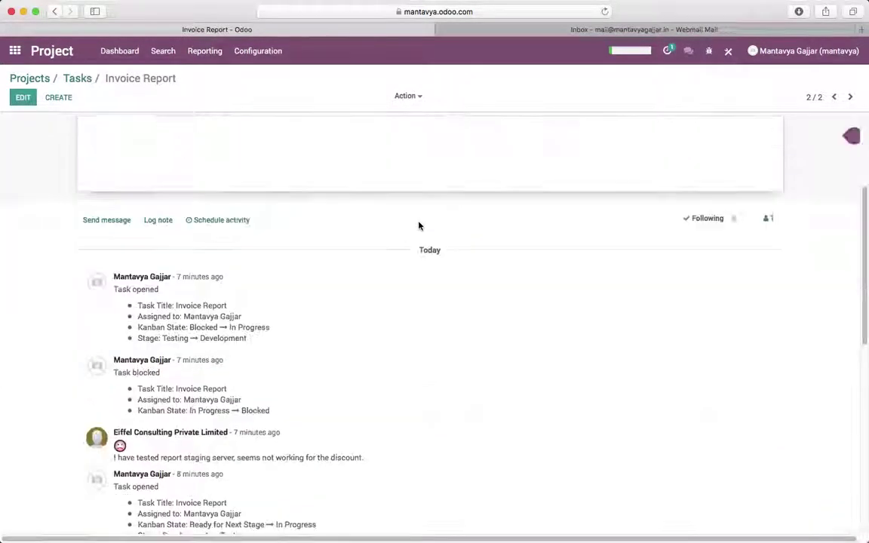
pyautogui.click(156, 222)
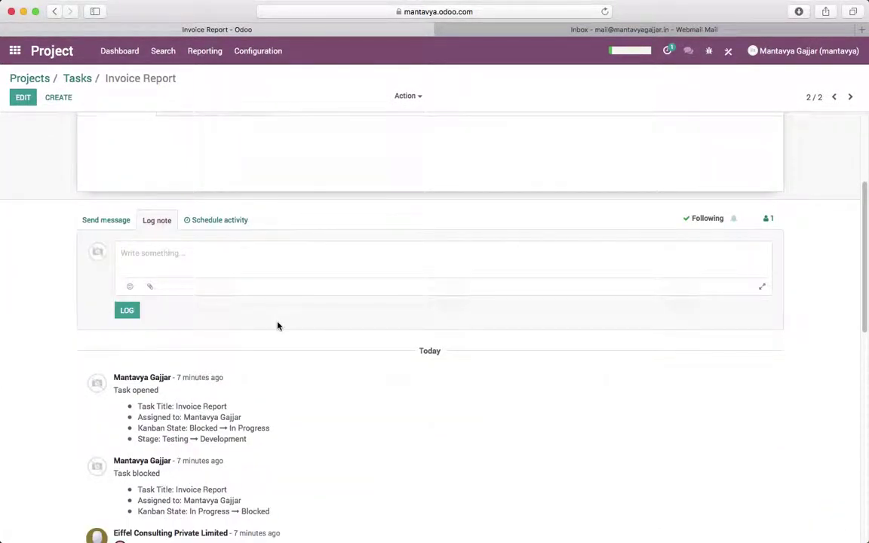
pyautogui.write('@Lets')
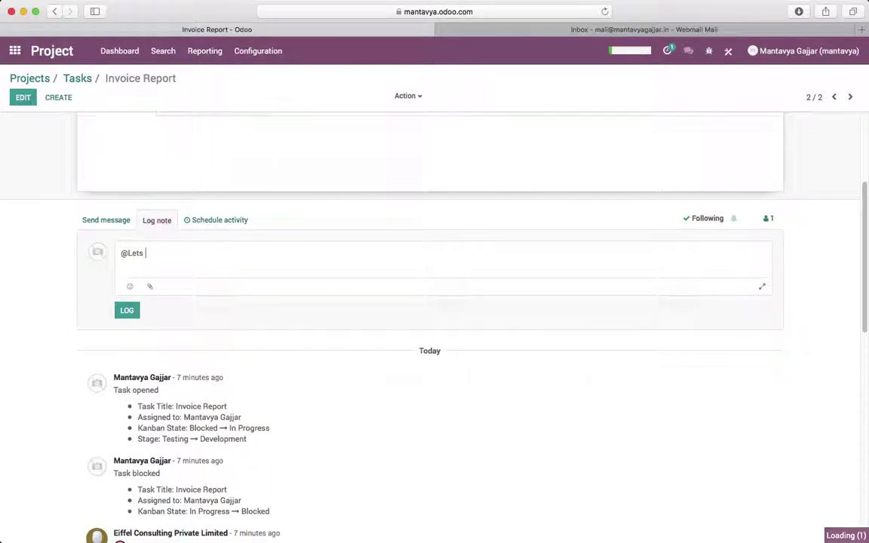
pyautogui.press('BackSpace')
pyautogui.press('BackSpace')
pyautogui.press('BackSpace')
pyautogui.press('BackSpace')
pyautogui.press('BackSpace')
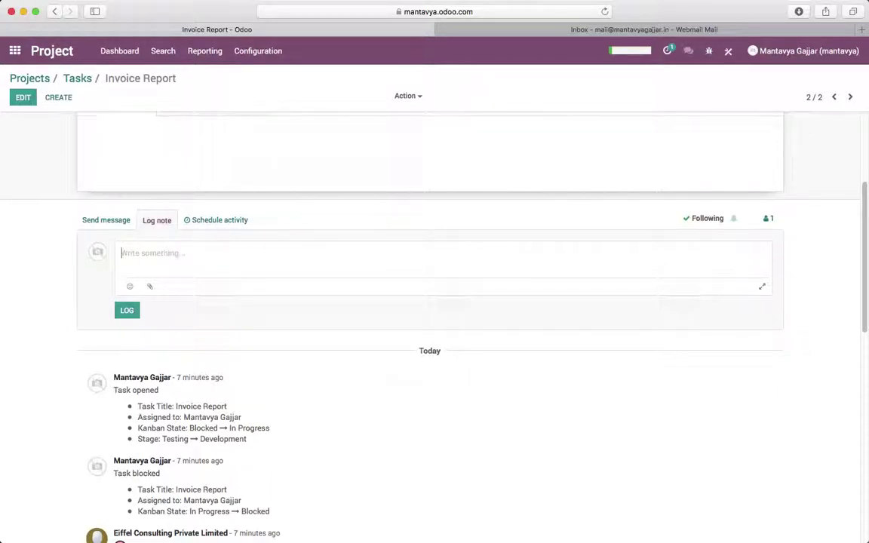
# Log the note "Lets check again on the staging server." on the Invoice Report task
pyautogui.scroll(3, 430, 302)
pyautogui.write('Lets cjeck again on the staging server.')
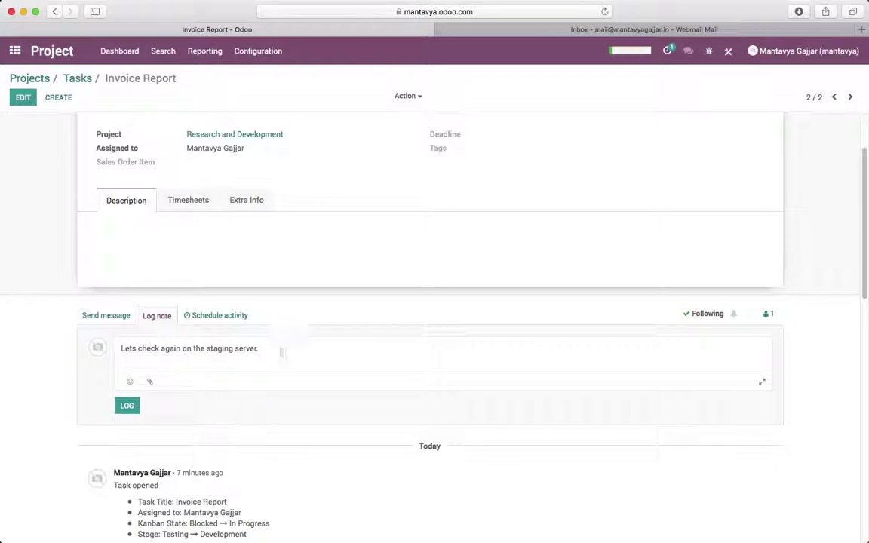
pyautogui.click(127, 407)
# Open the customer rating of the Invoice Report task and read its feedback comment
pyautogui.scroll(3, 420, 420)
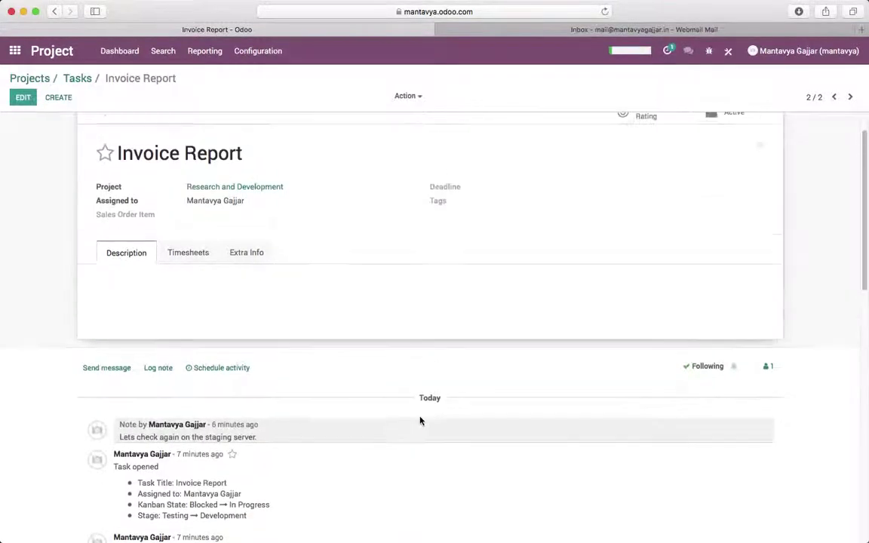
pyautogui.click(639, 159)
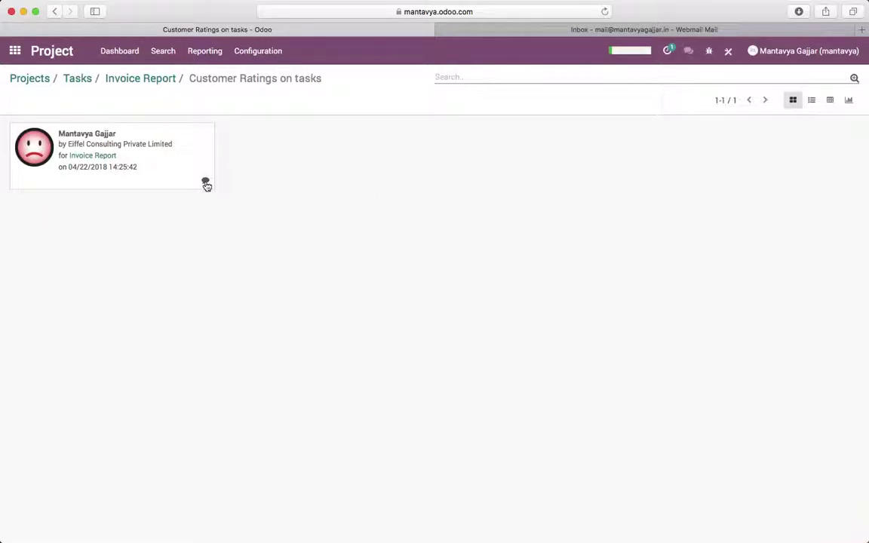
pyautogui.moveTo(206, 185)
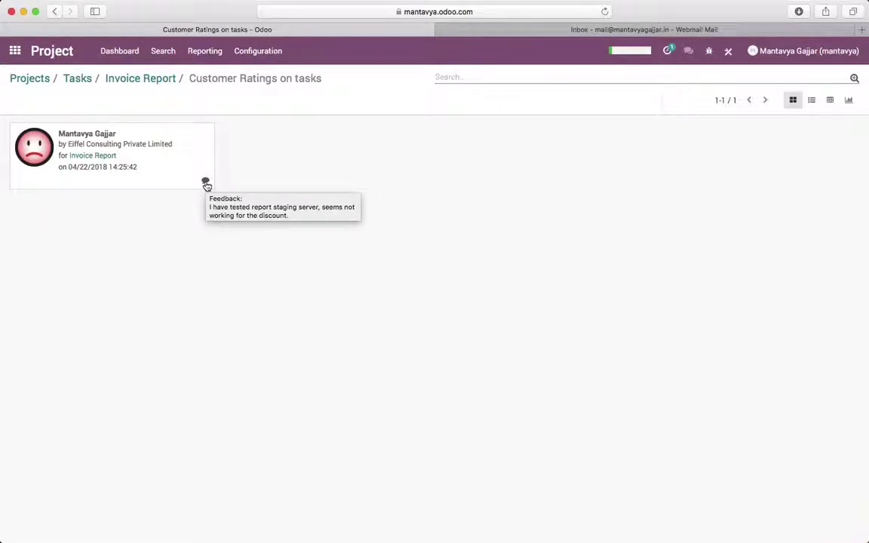
# Go back to the projects overview and view all customer ratings of the Research and Development project
pyautogui.click(155, 80)
pyautogui.click(85, 80)
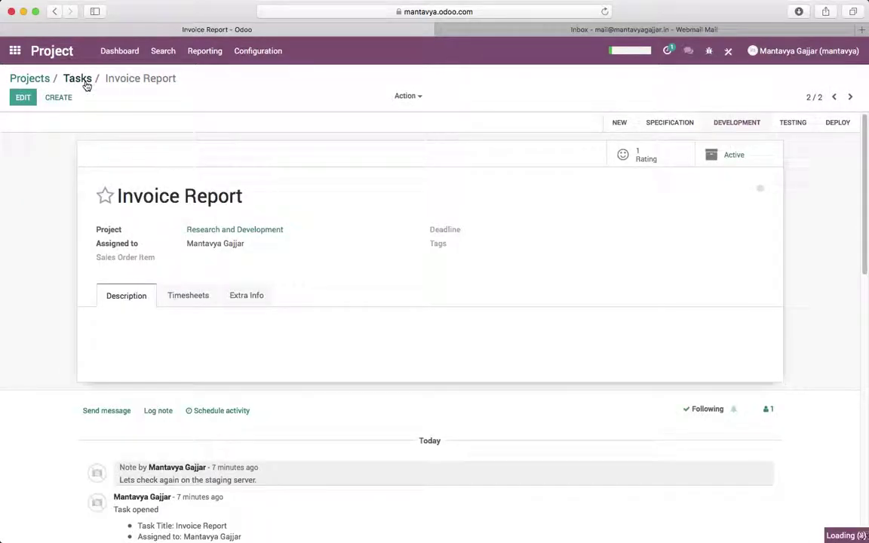
pyautogui.click(28, 80)
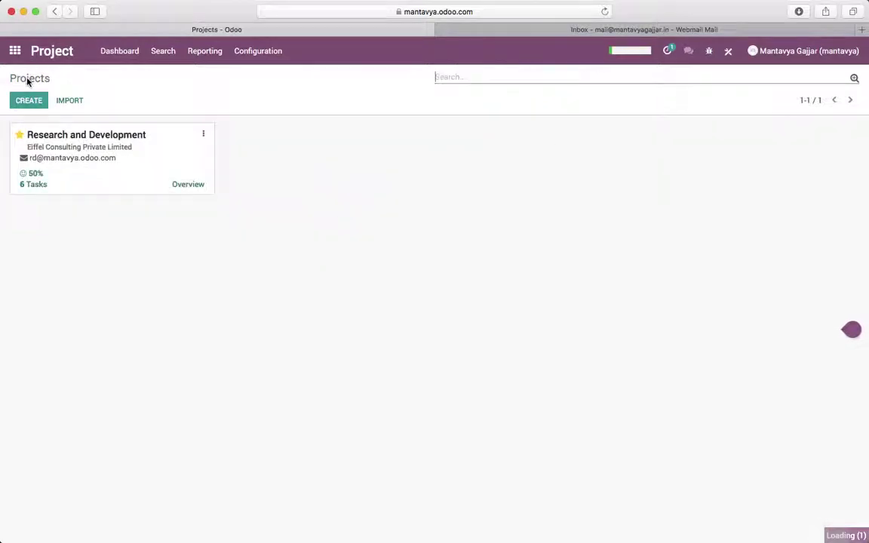
pyautogui.click(35, 175)
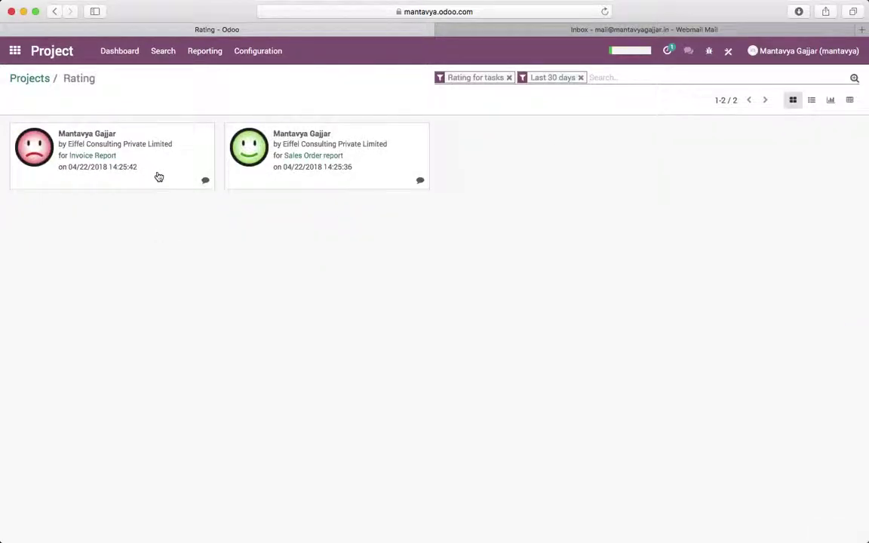
# Open the Research and Development task board and move Discount on specific products and Social Integration from Specification to Testing
pyautogui.click(31, 79)
pyautogui.click(164, 163)
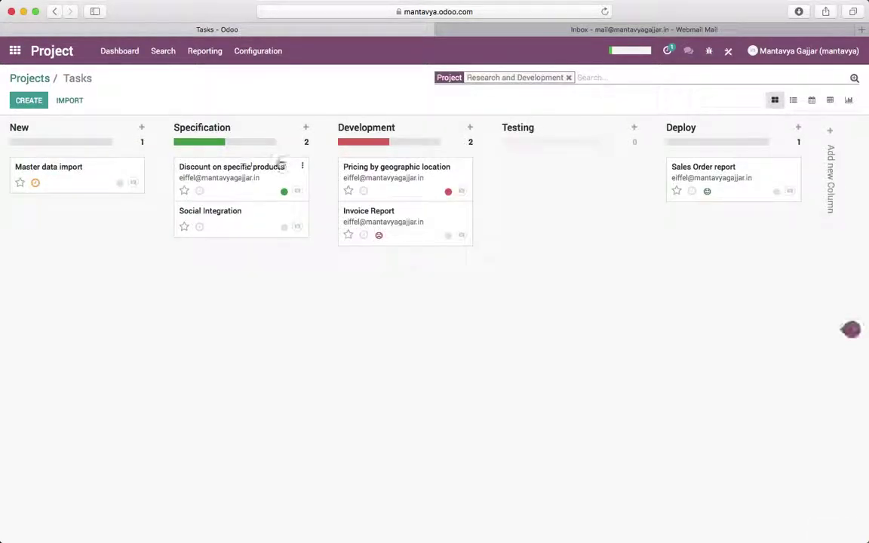
pyautogui.moveTo(211, 174); pyautogui.dragTo(562, 169)
pyautogui.moveTo(211, 172); pyautogui.dragTo(585, 227)
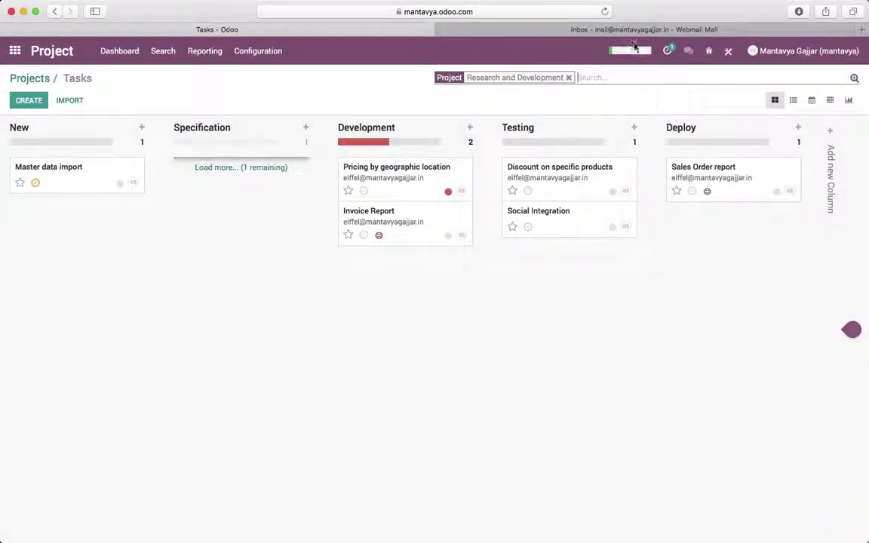
# Switch to Gmail, open the new Service Rating Request messages for both moved tasks and display their images
pyautogui.click(632, 30)
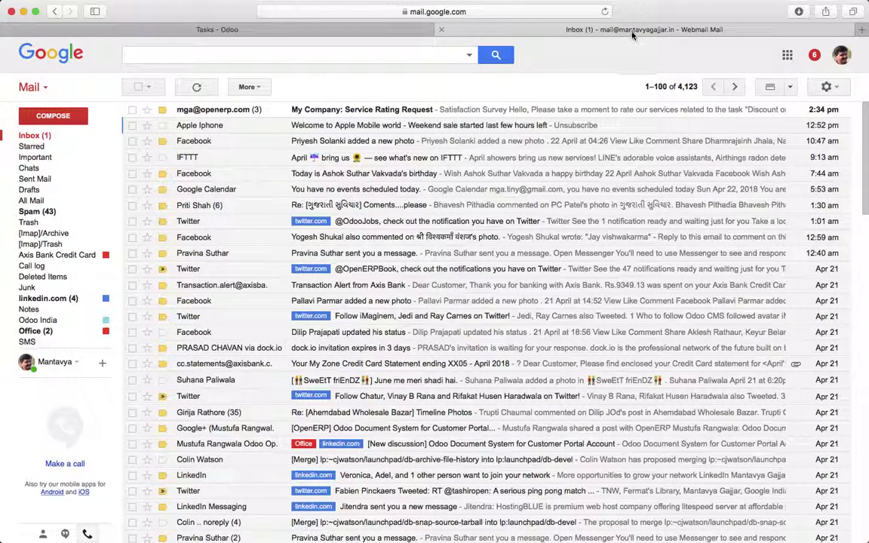
pyautogui.click(410, 113)
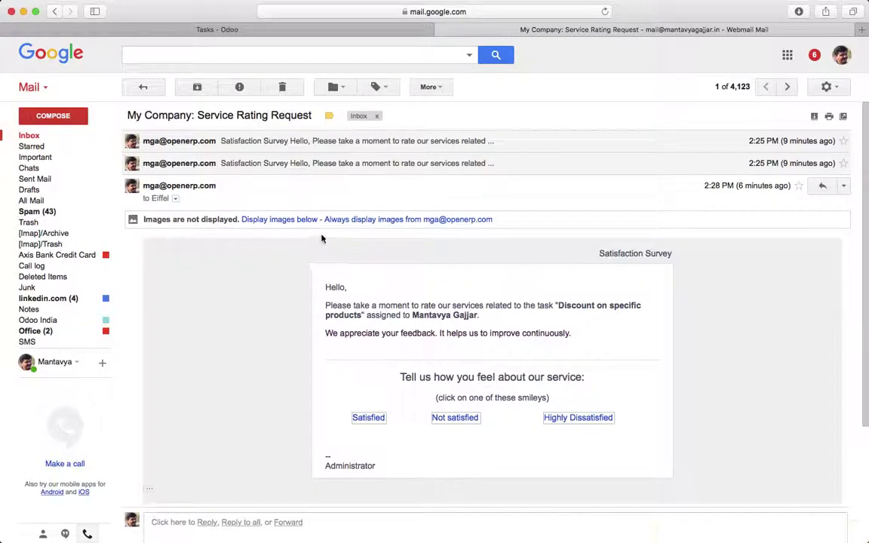
pyautogui.click(292, 222)
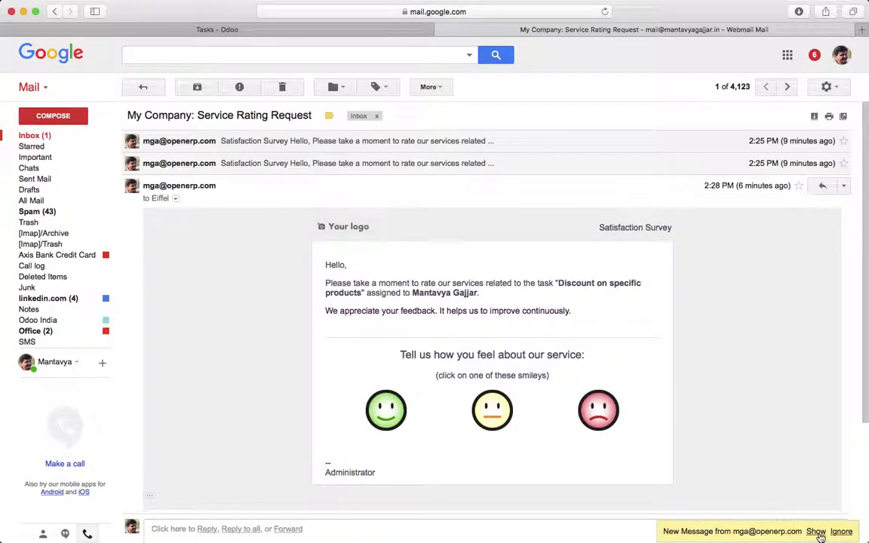
pyautogui.click(826, 532)
pyautogui.click(286, 150)
pyautogui.scroll(2, 458, 400)
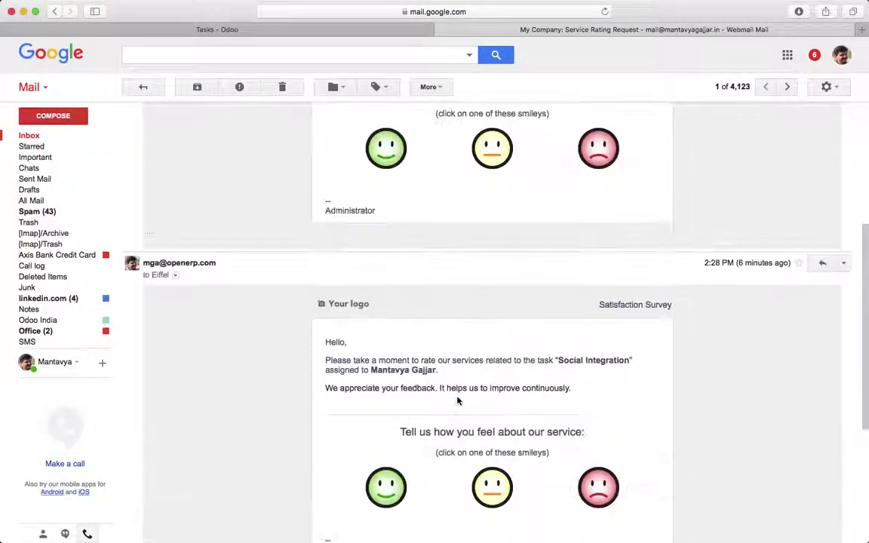
# Rate the Discount on specific products task as satisfied and send the feedback "good, its working"
pyautogui.scroll(3, 457, 400)
pyautogui.click(386, 347)
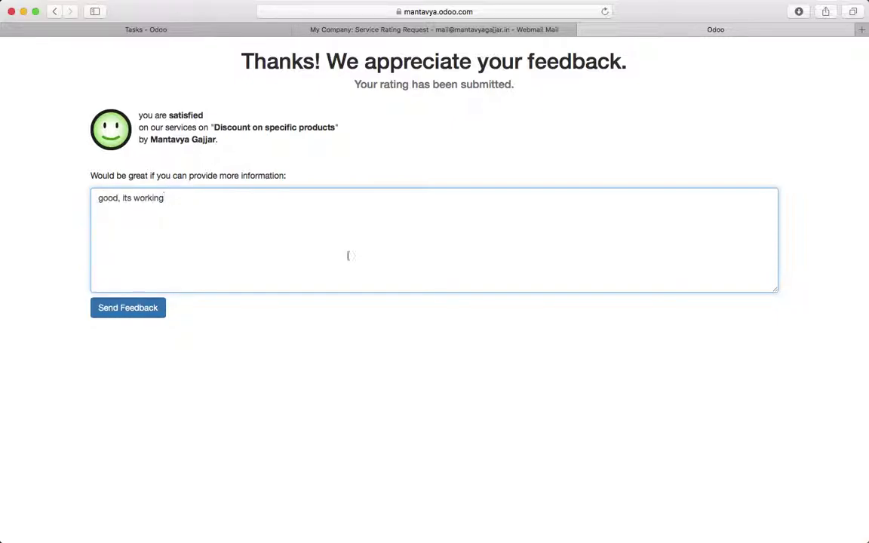
pyautogui.click(124, 311)
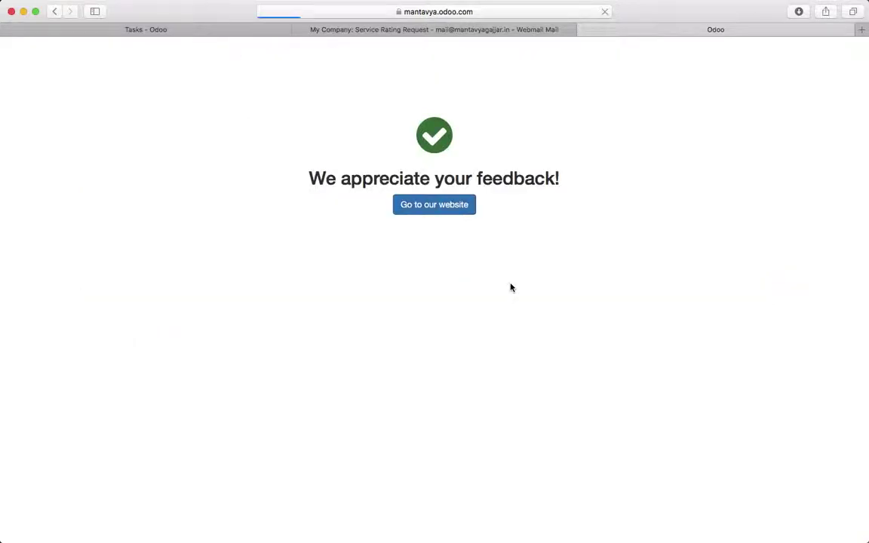
# Switch to Gmail and rate the Social Integration task as satisfied from its survey e-mail
pyautogui.click(431, 28)
pyautogui.scroll(-5, 476, 278)
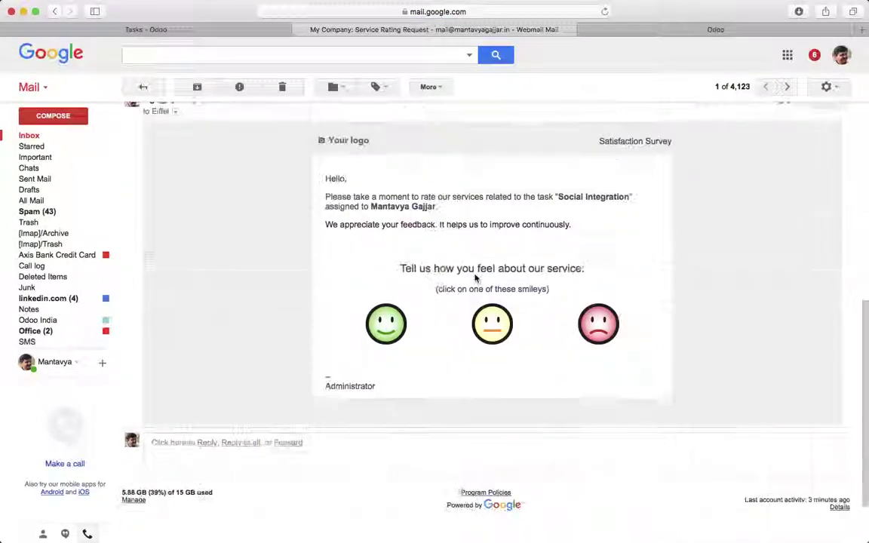
pyautogui.click(388, 325)
pyautogui.write('G')
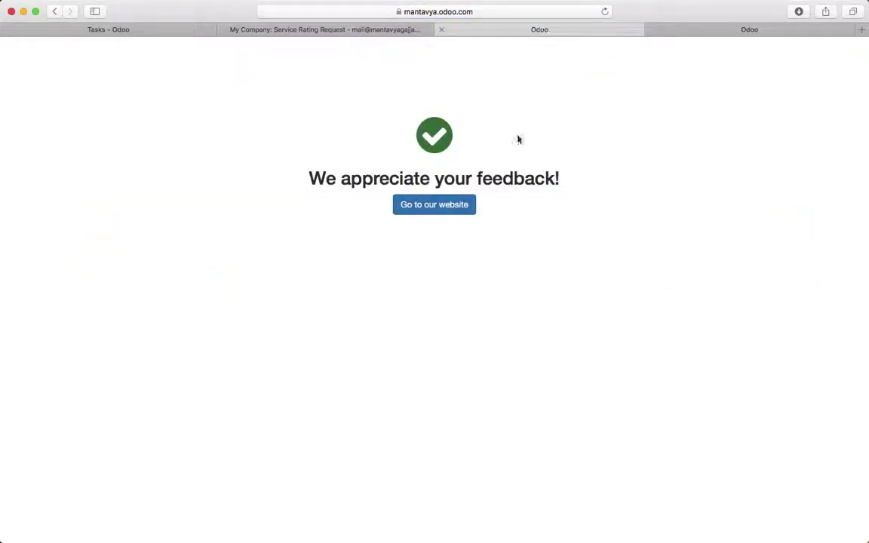
# Rate the Social Integration task as not satisfied from its survey e-mail and send the feedback "Good, its working, but usability can be improve"
pyautogui.click(392, 30)
pyautogui.click(495, 324)
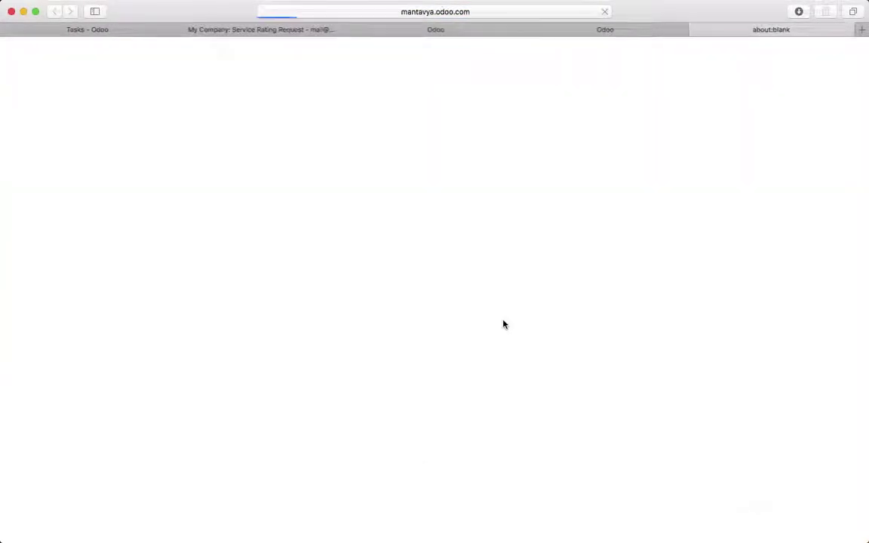
pyautogui.click(225, 210)
pyautogui.write('Good')
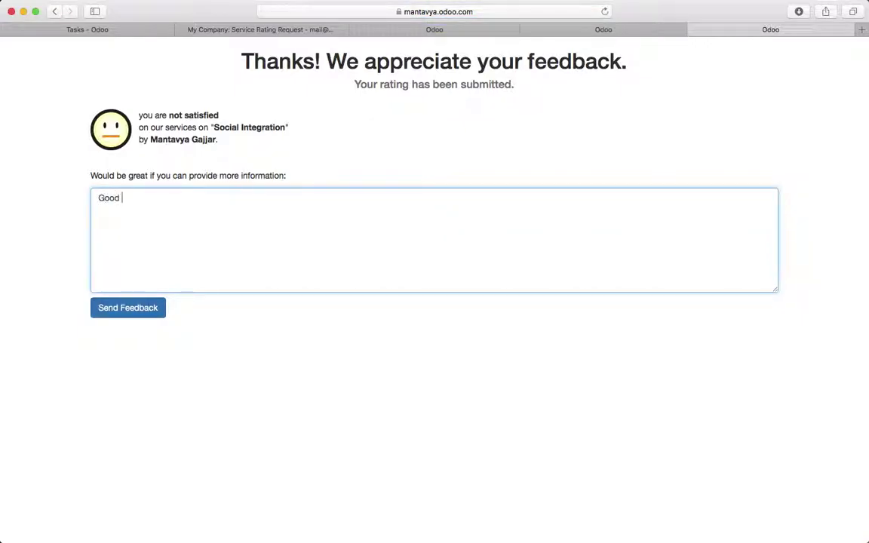
pyautogui.write(', its working, but usability can be better')
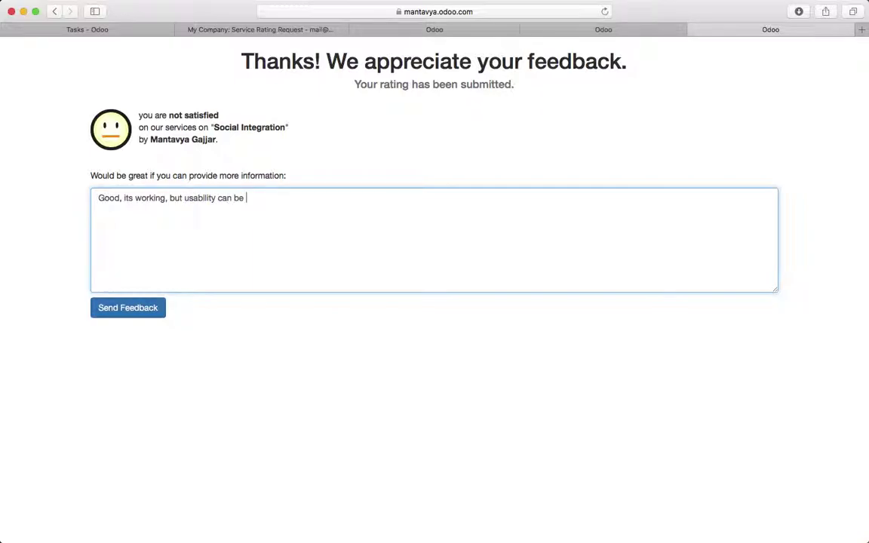
pyautogui.doubleClick(255, 200)
pyautogui.write('improve')
pyautogui.click(148, 316)
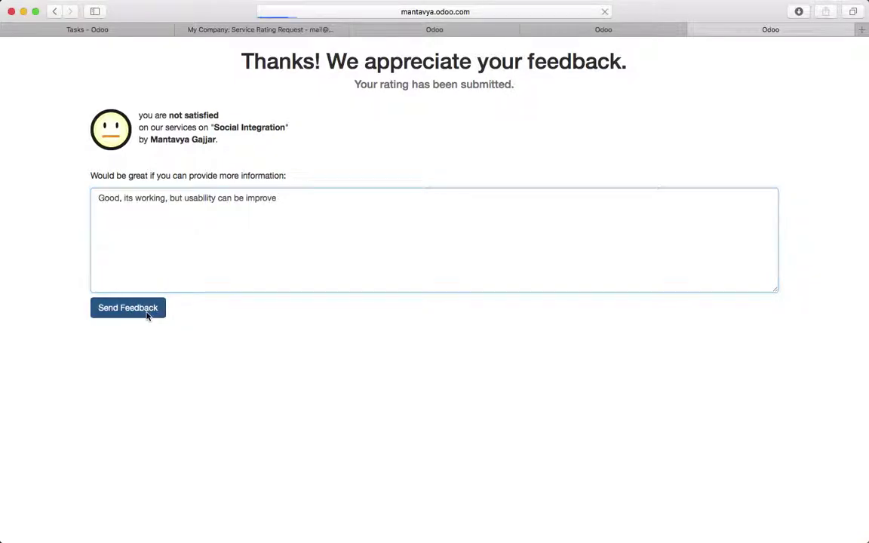
# Switch to the Odoo task board, refresh it and move Discount on specific products from Testing to Deploy
pyautogui.click(257, 30)
pyautogui.click(140, 29)
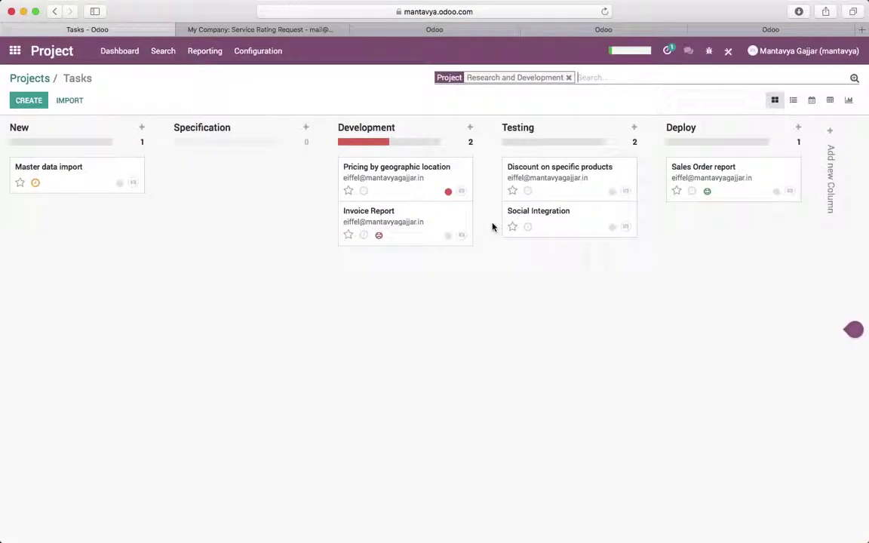
pyautogui.click(592, 80)
pyautogui.press('Return')
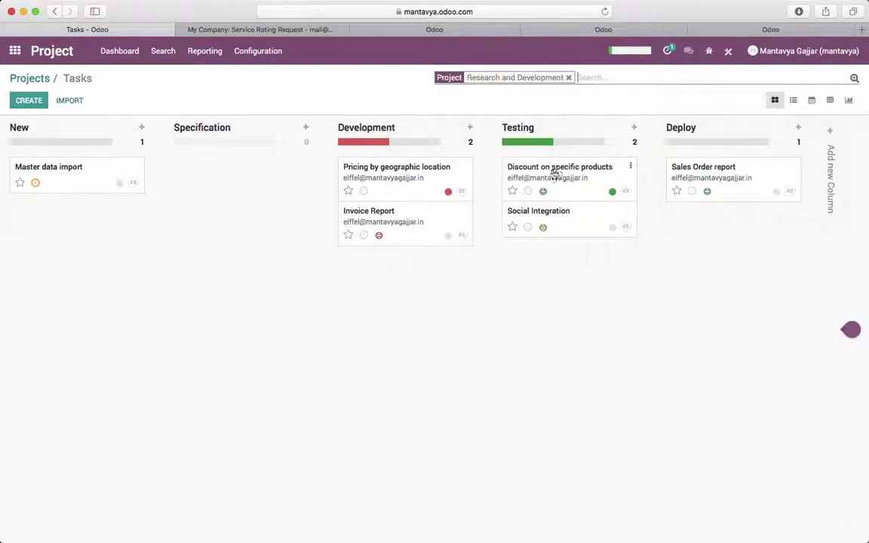
pyautogui.moveTo(547, 176); pyautogui.dragTo(710, 227)
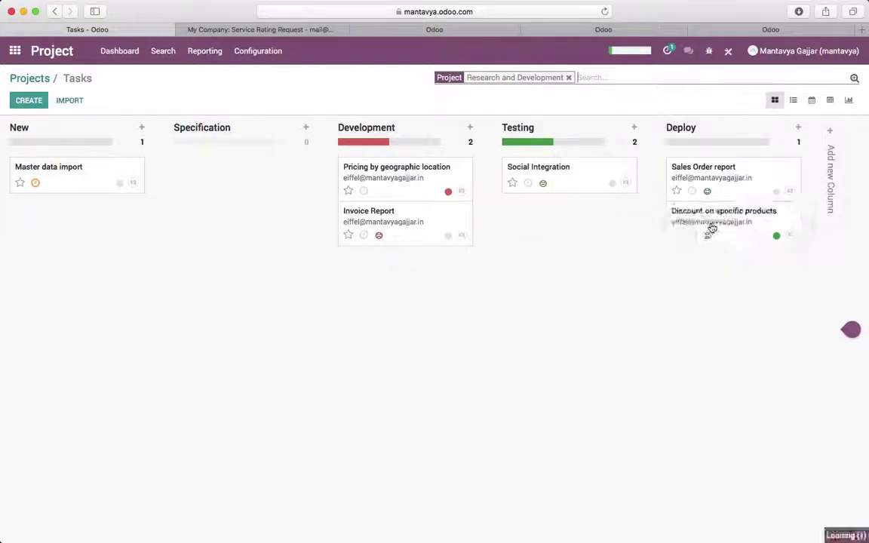
# Log the note "lets deploy this, for usability, we will work later" on the Social Integration task and return to the task board
pyautogui.click(586, 168)
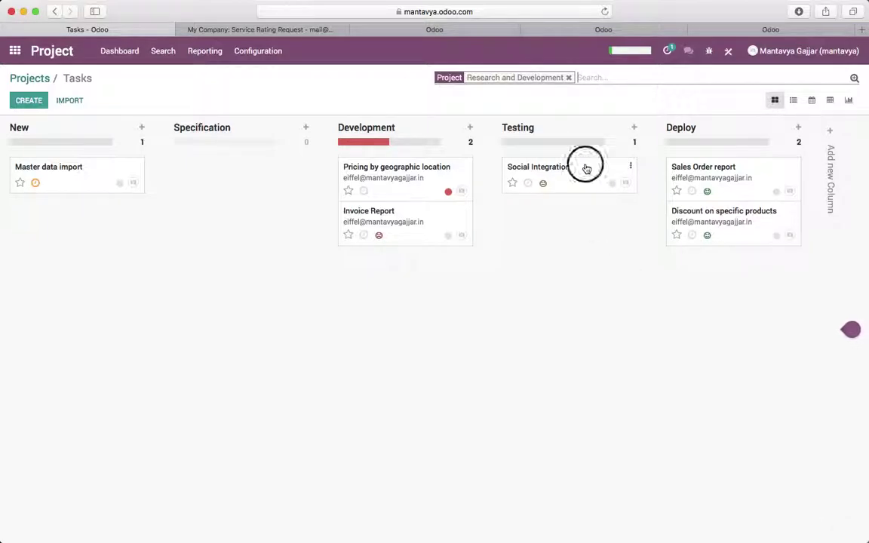
pyautogui.scroll(-3, 467, 329)
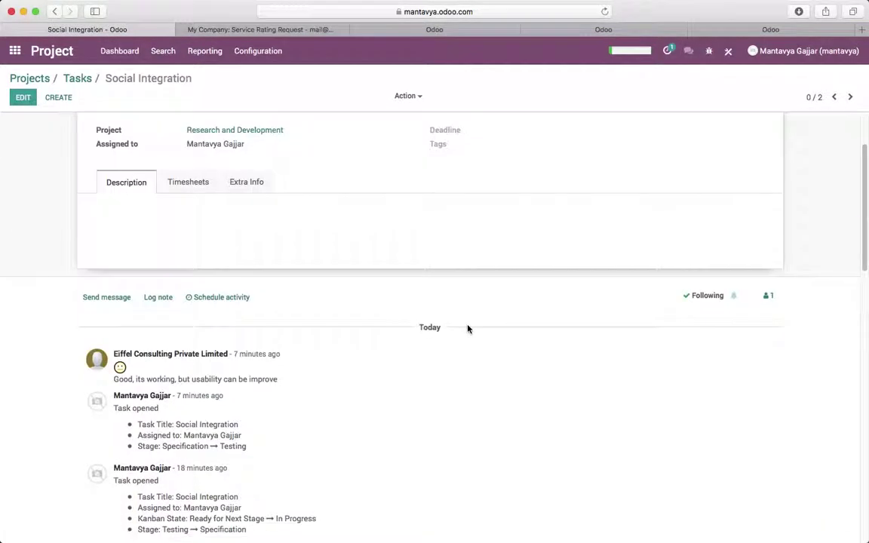
pyautogui.click(156, 300)
pyautogui.write('I')
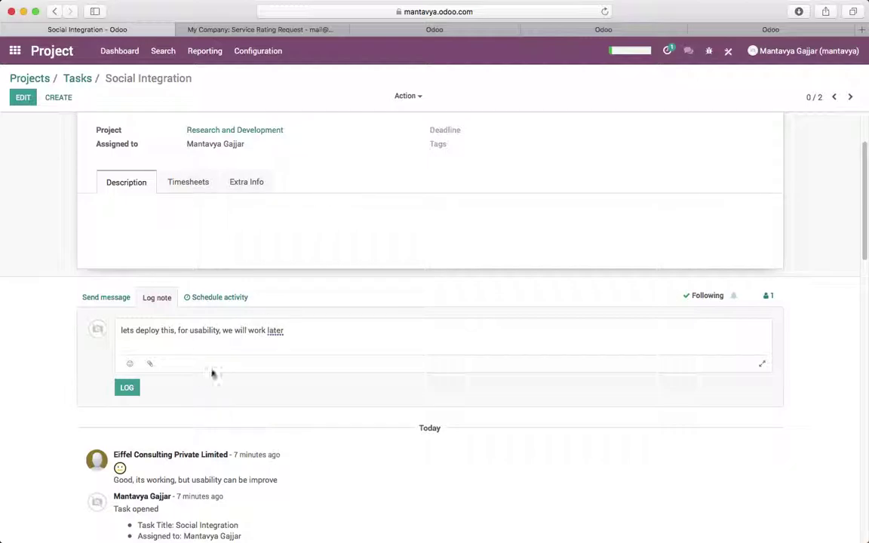
pyautogui.click(130, 388)
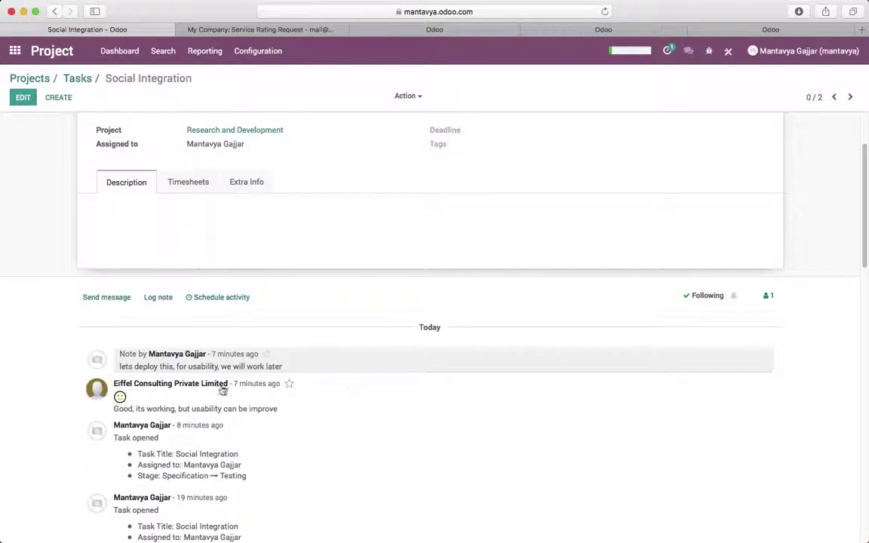
pyautogui.click(81, 80)
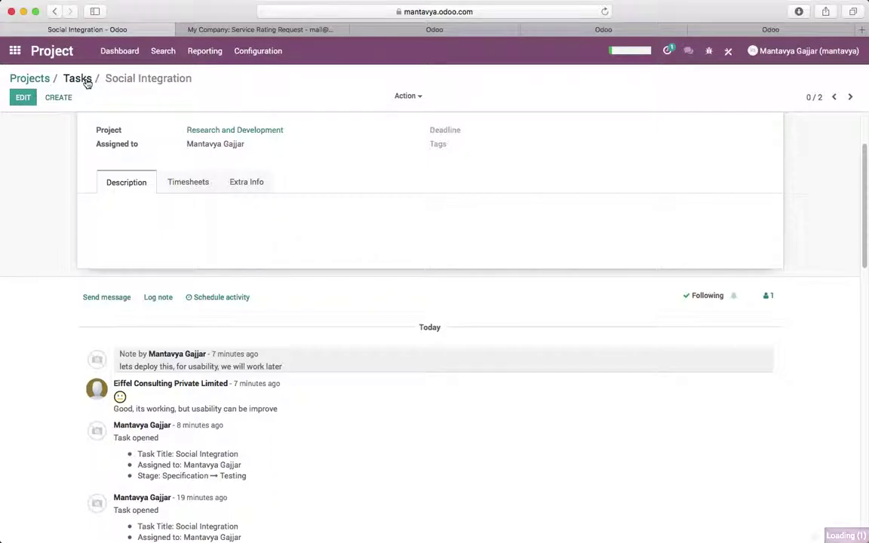